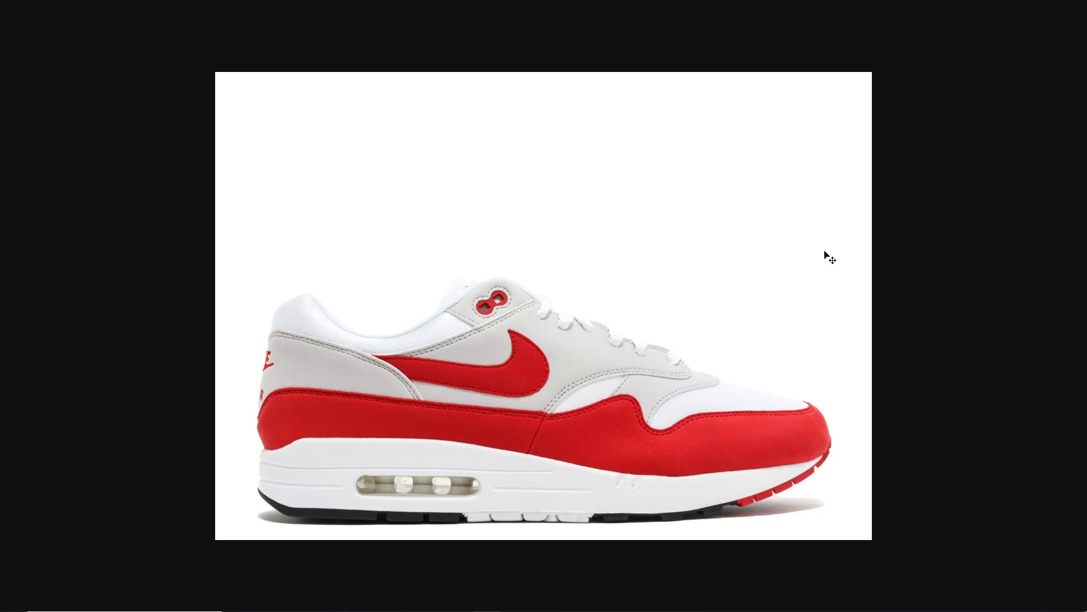
Step: Try to separate the shoe from its white background with a Magic Wand selection at tolerance 10, then deselect
{"action": "key", "text": "f"}
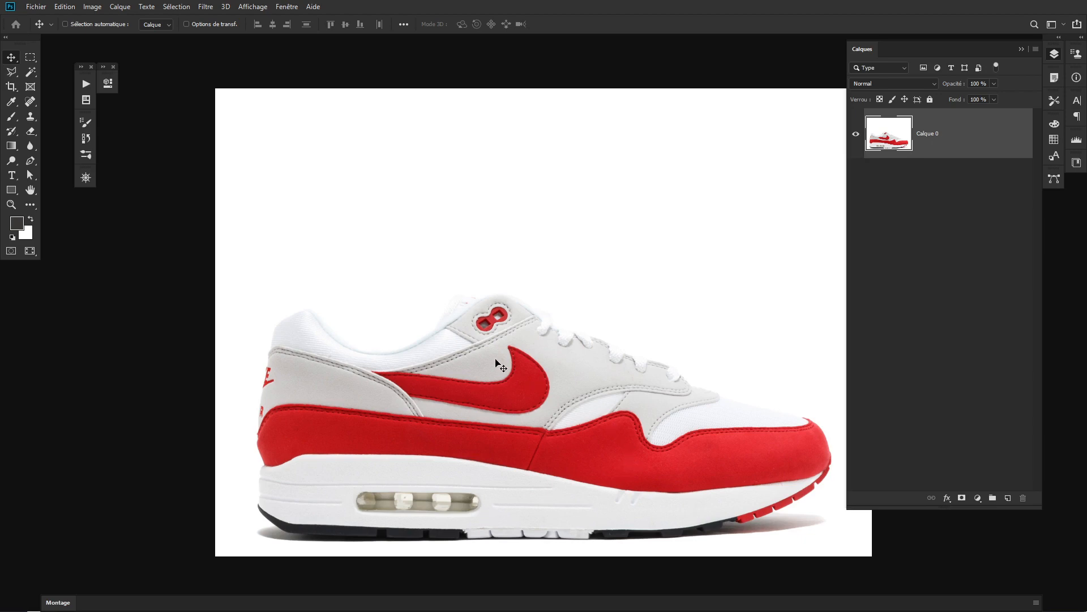
{"action": "left_click", "coordinate": [31, 73]}
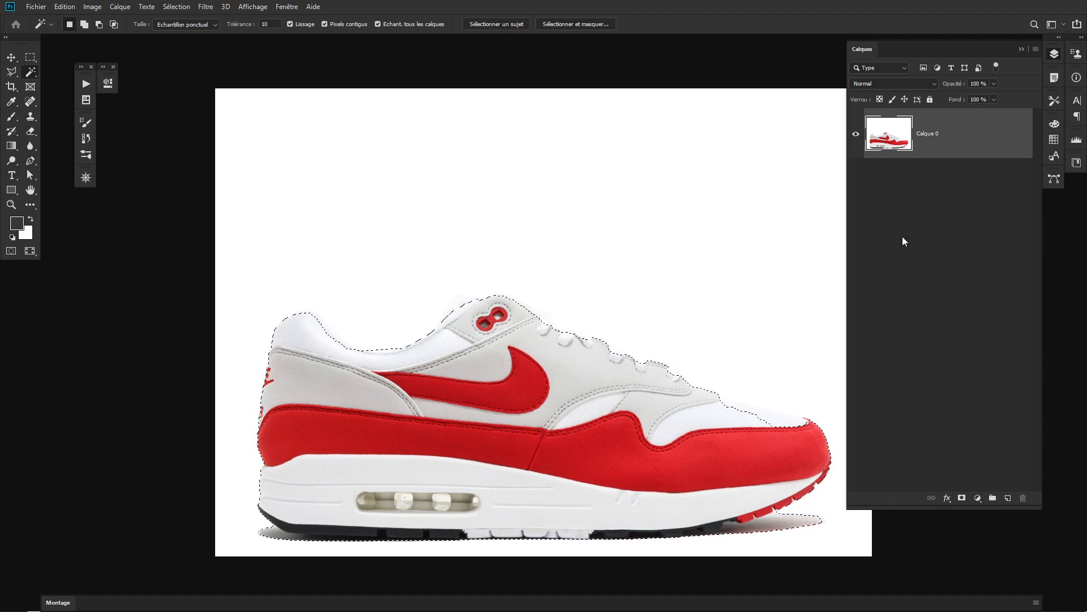
{"action": "key", "text": "ctrl+d"}
Step: Add a Black & White (Noir et blanc) adjustment layer with default values above the shoe photo
{"action": "left_click", "coordinate": [978, 498]}
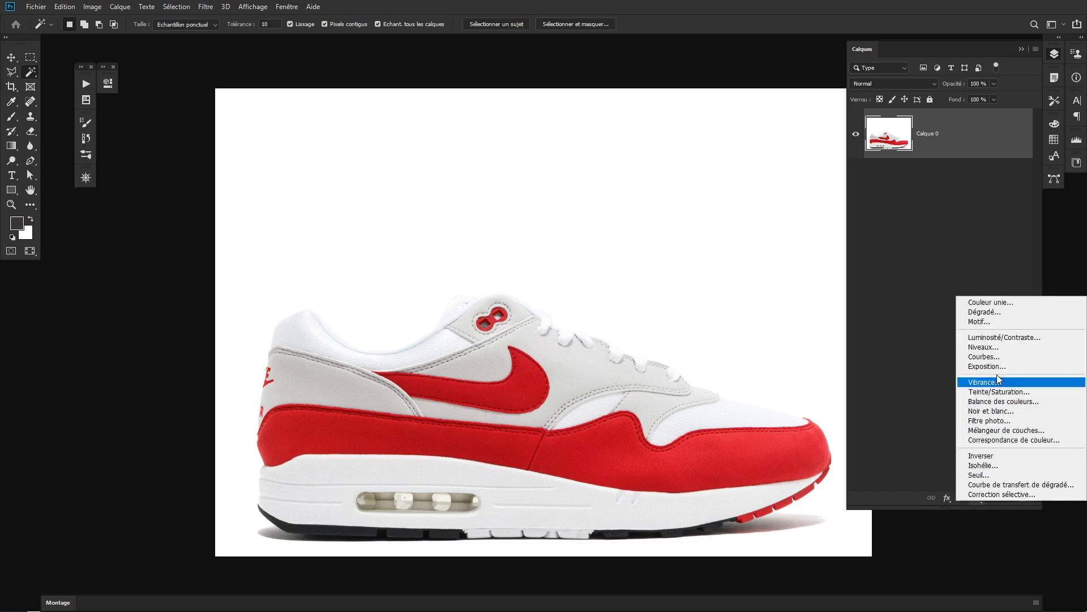
{"action": "left_click", "coordinate": [991, 411]}
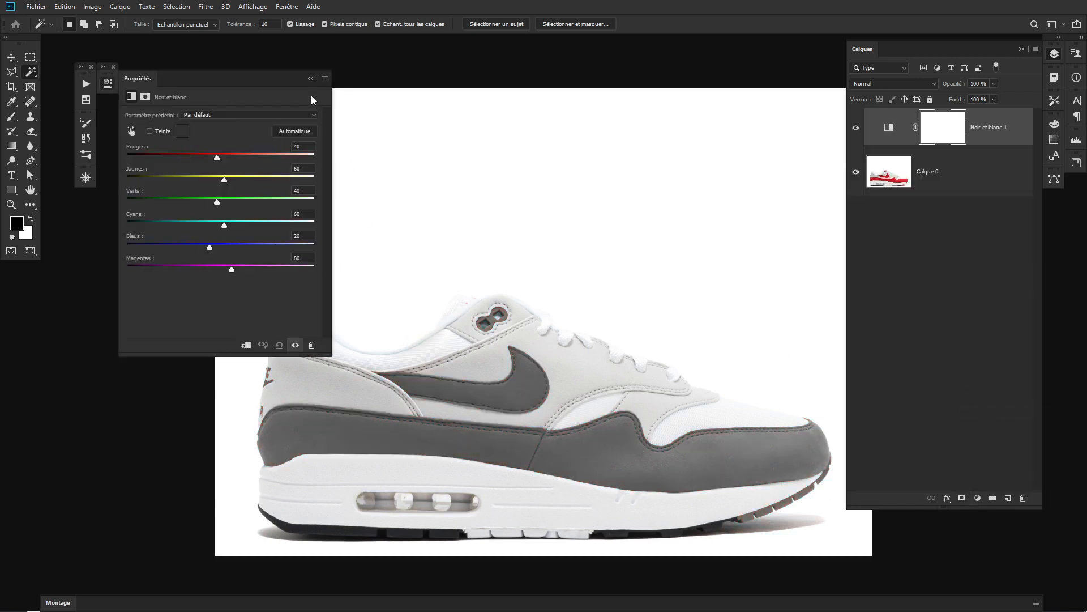
{"action": "left_click", "coordinate": [310, 78]}
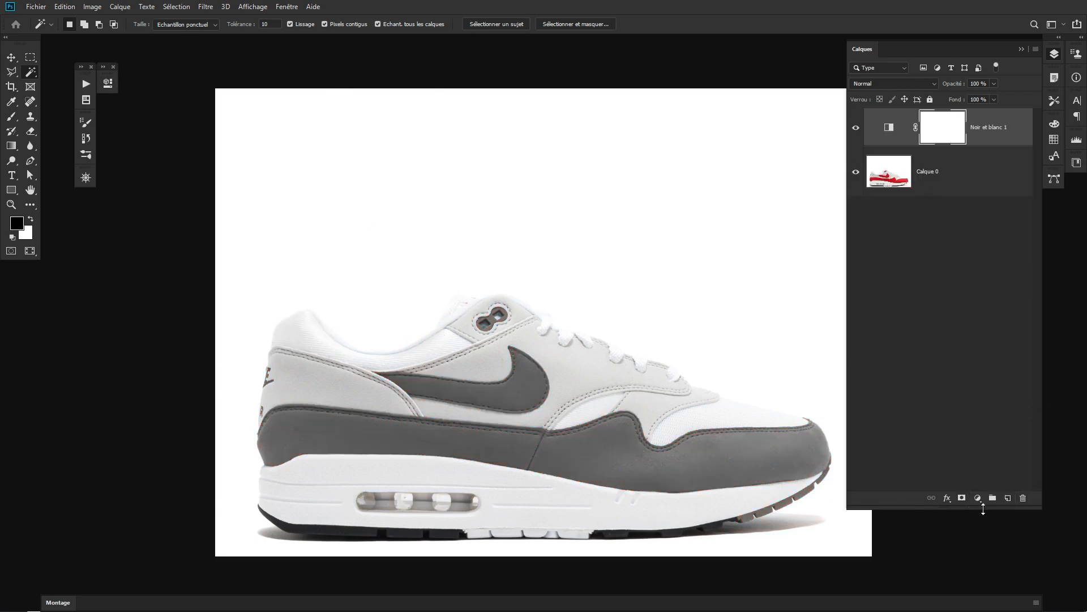
Step: Add a Brightness/Contrast adjustment layer with brightness -150 and contrast raised to about 61
{"action": "left_click", "coordinate": [978, 498]}
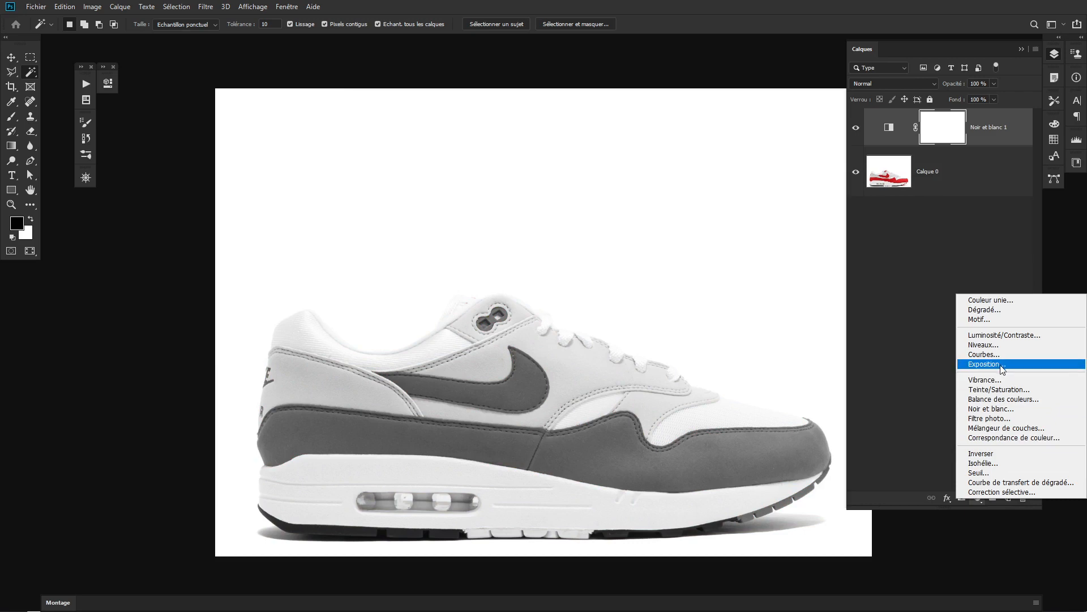
{"action": "left_click", "coordinate": [997, 335]}
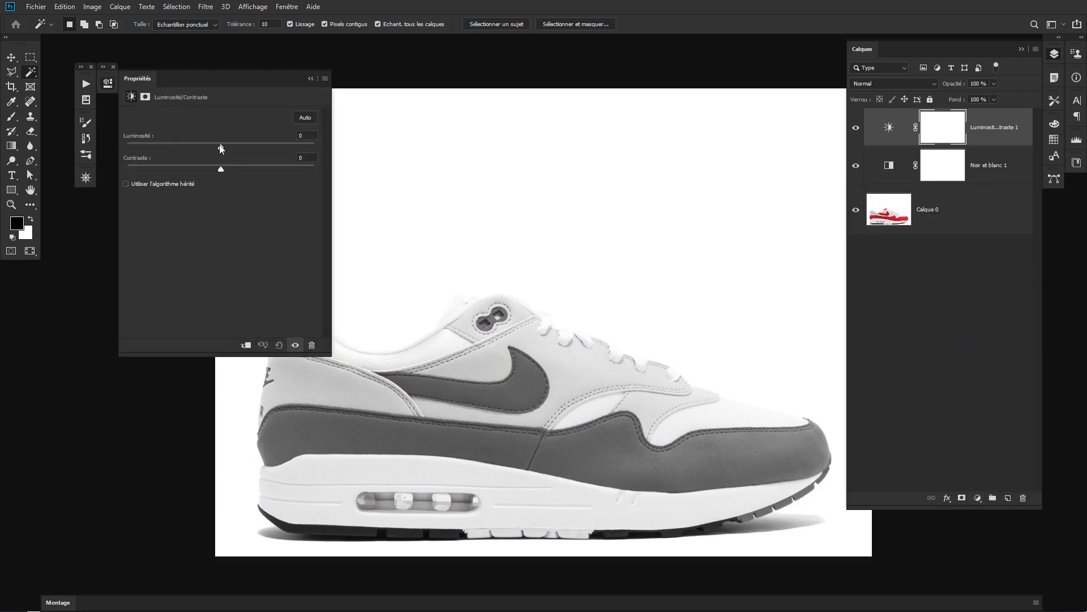
{"action": "left_click_drag", "start_coordinate": [220, 148], "coordinate": [127, 148]}
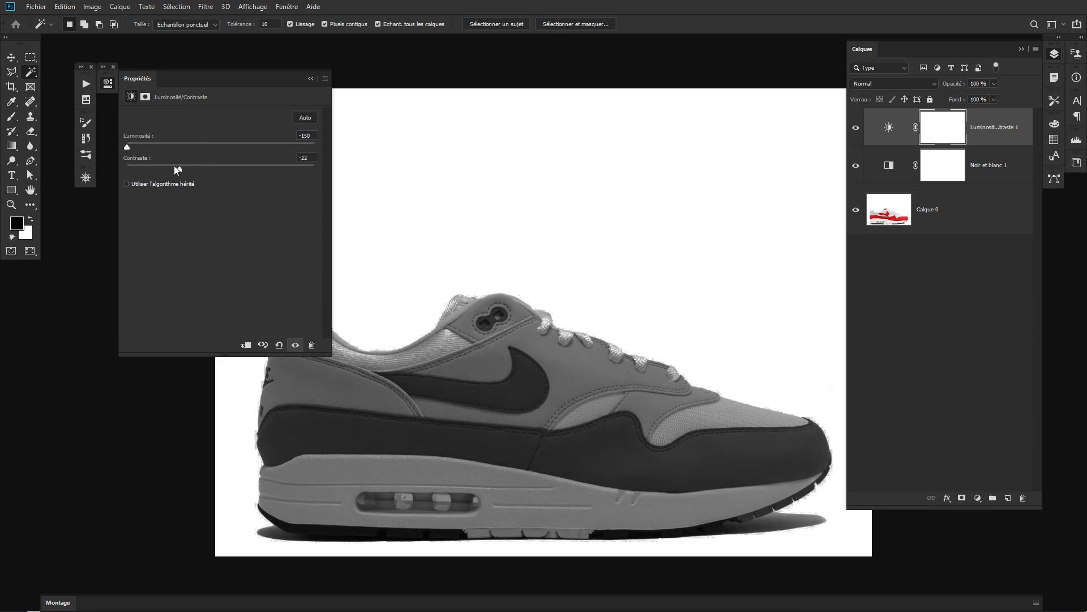
{"action": "left_click_drag", "start_coordinate": [132, 162], "coordinate": [241, 166]}
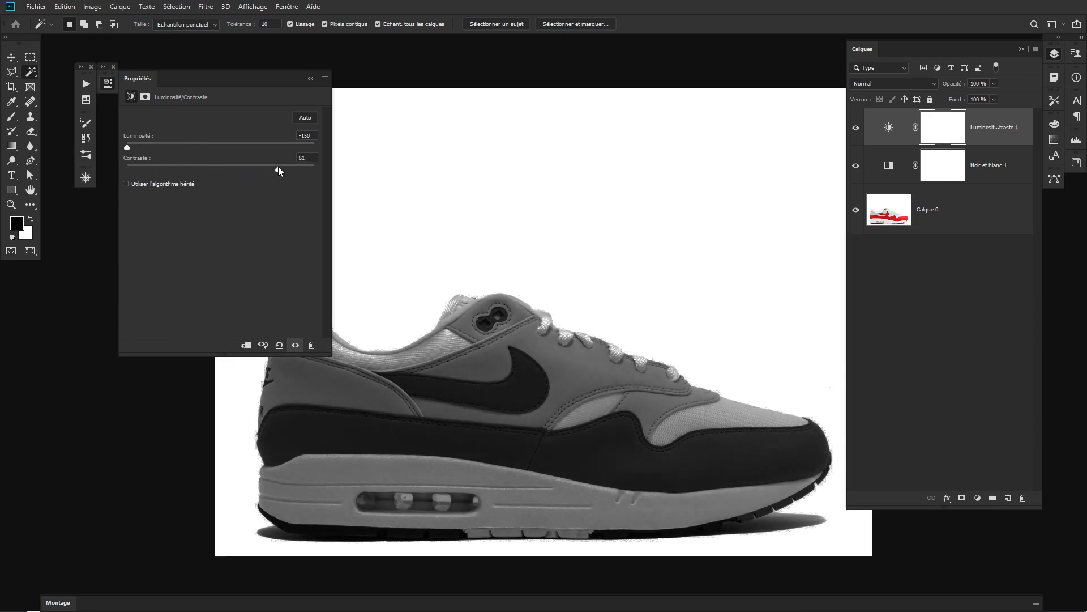
{"action": "left_click", "coordinate": [311, 79]}
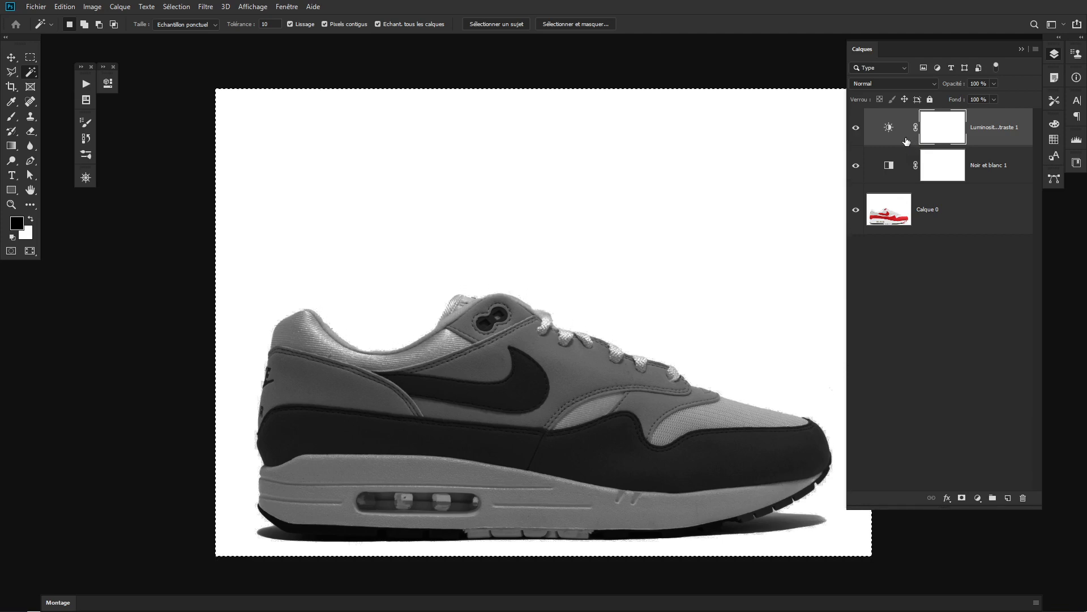
Step: Stamp all visible layers into a new top layer and outline the shoe on it with a Magic Wand selection
{"action": "key", "text": "ctrl+d"}
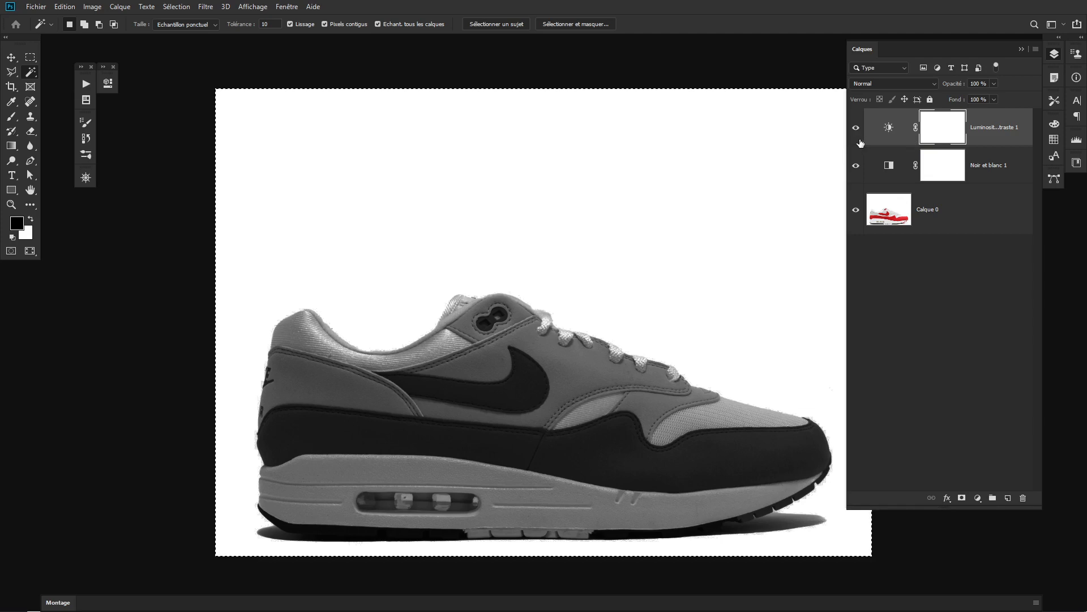
{"action": "key", "text": "ctrl+shift+alt+e"}
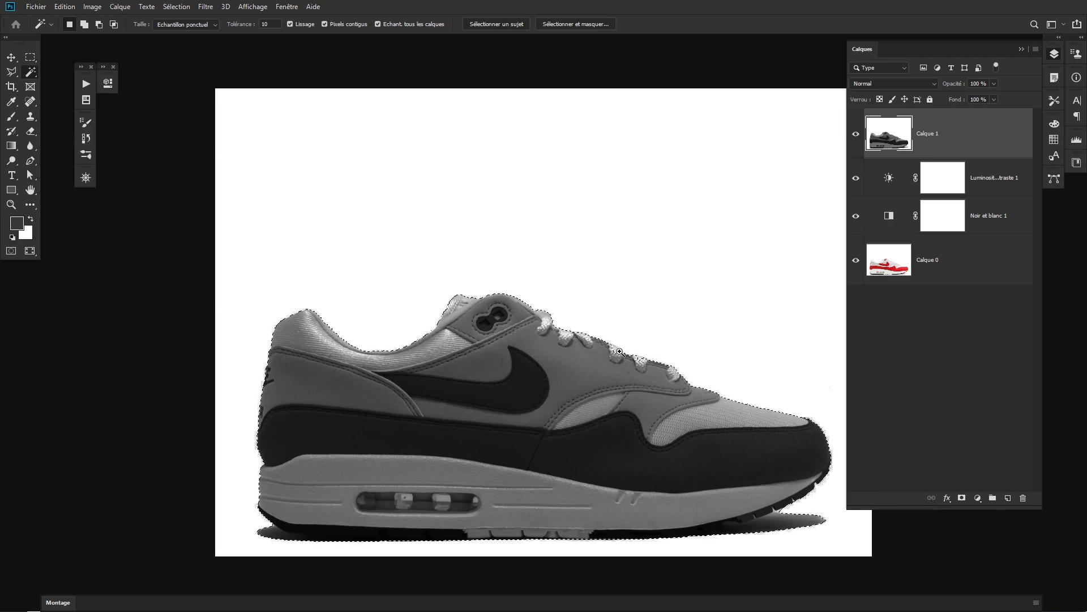
Step: Examine the selection edge closely around the laces, collar, heel, sole and toe of the shoe
{"action": "scroll", "coordinate": [620, 351], "scroll_direction": "up", "scroll_amount": 5}
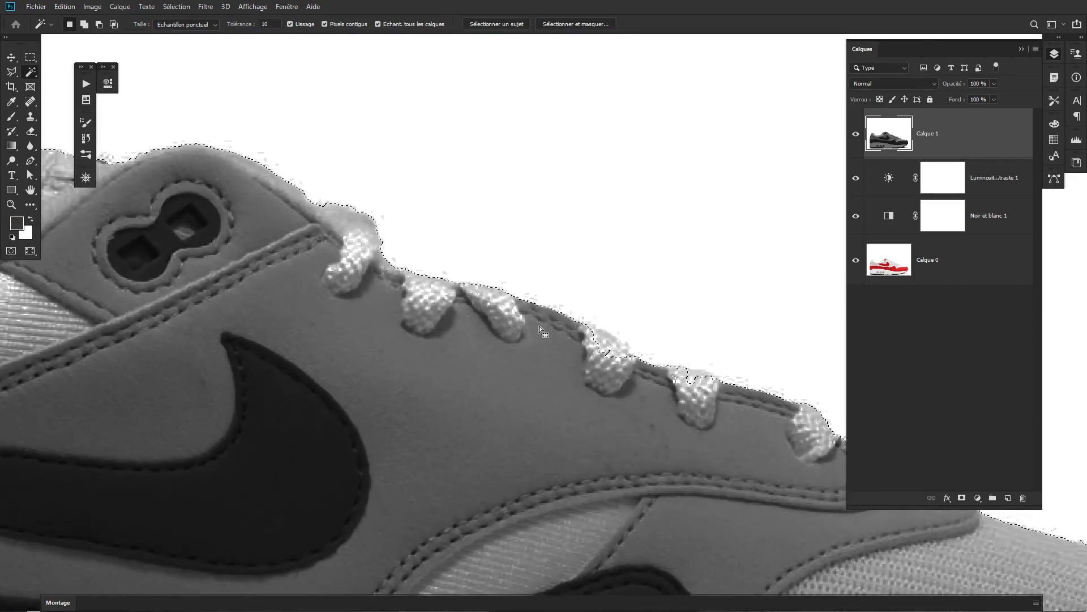
{"action": "mouse_move", "coordinate": [447, 313]}
{"action": "left_mouse_down"}
{"action": "mouse_move", "coordinate": [678, 334]}
{"action": "mouse_move", "coordinate": [651, 330]}
{"action": "left_mouse_up"}
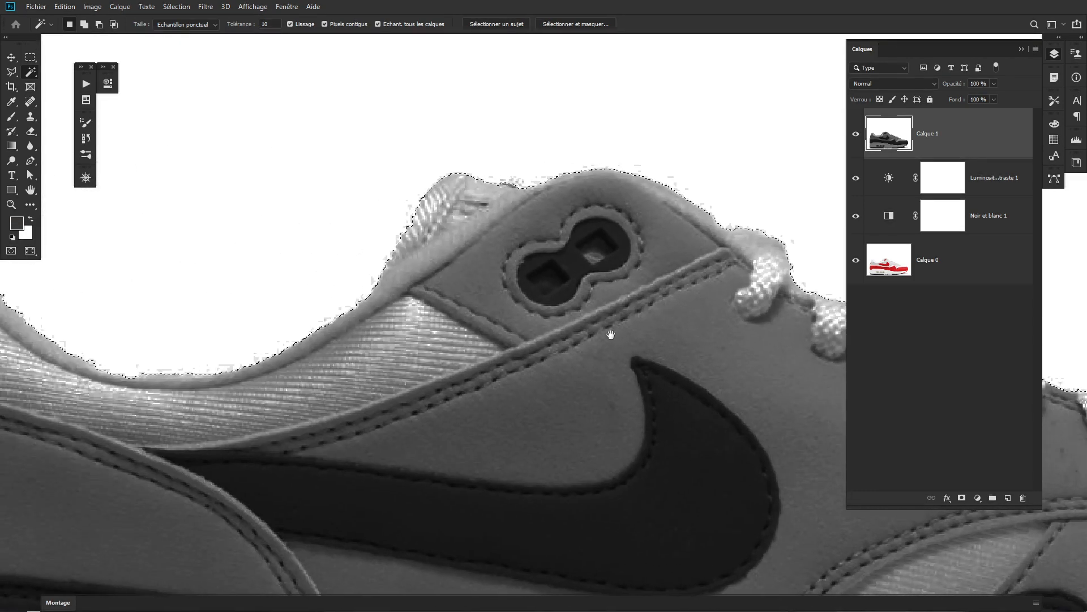
{"action": "left_click_drag", "start_coordinate": [523, 338], "coordinate": [697, 318]}
{"action": "mouse_move", "coordinate": [429, 372]}
{"action": "left_mouse_down"}
{"action": "mouse_move", "coordinate": [621, 313]}
{"action": "mouse_move", "coordinate": [656, 288]}
{"action": "left_mouse_up"}
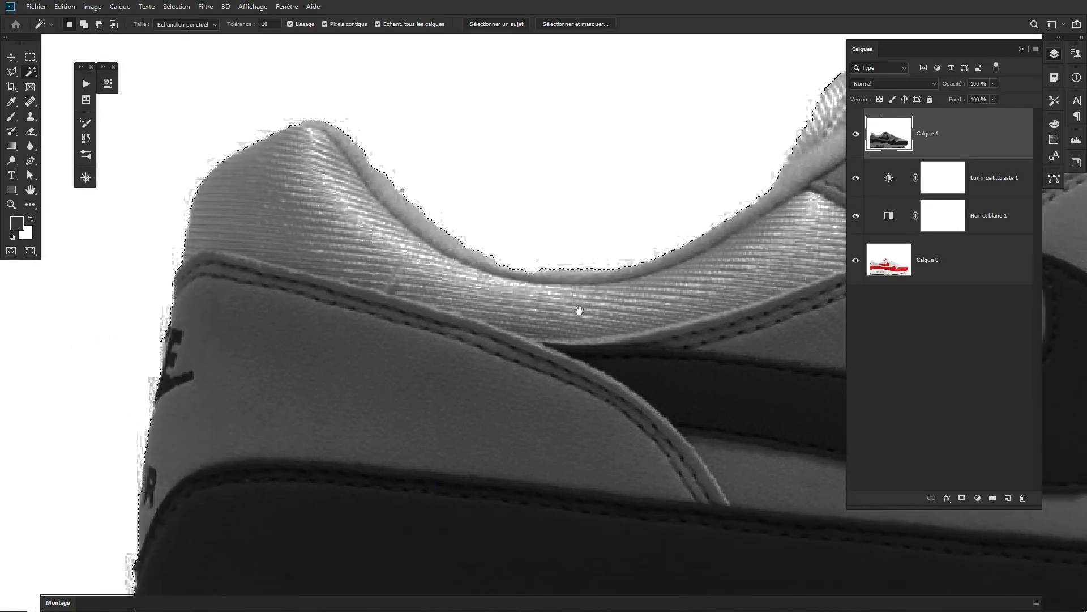
{"action": "left_click_drag", "start_coordinate": [563, 323], "coordinate": [499, 215]}
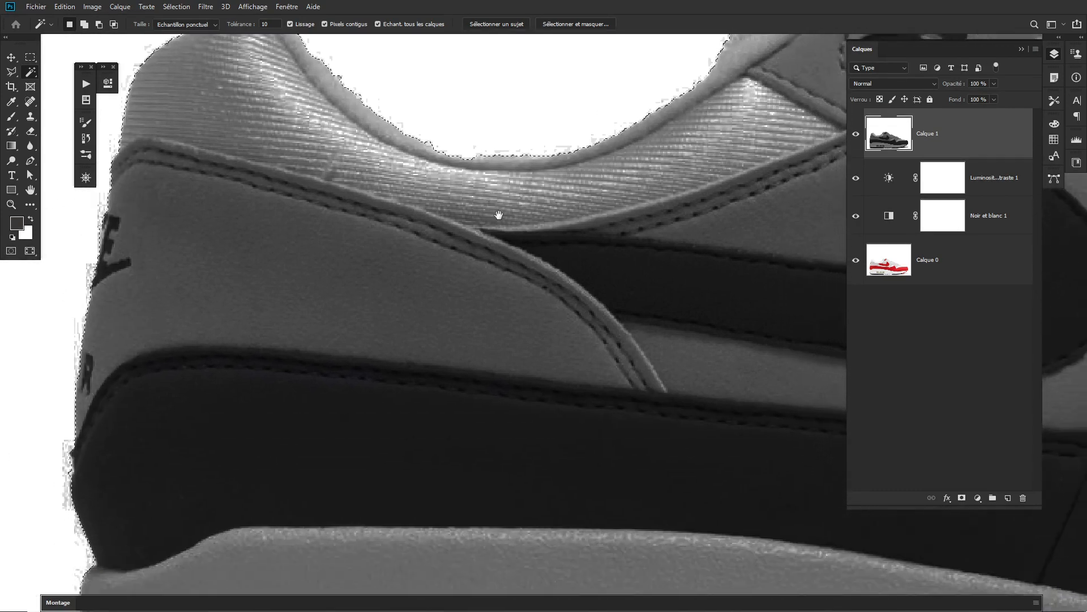
{"action": "left_click_drag", "start_coordinate": [461, 347], "coordinate": [451, 221]}
{"action": "left_click_drag", "start_coordinate": [439, 386], "coordinate": [419, 260]}
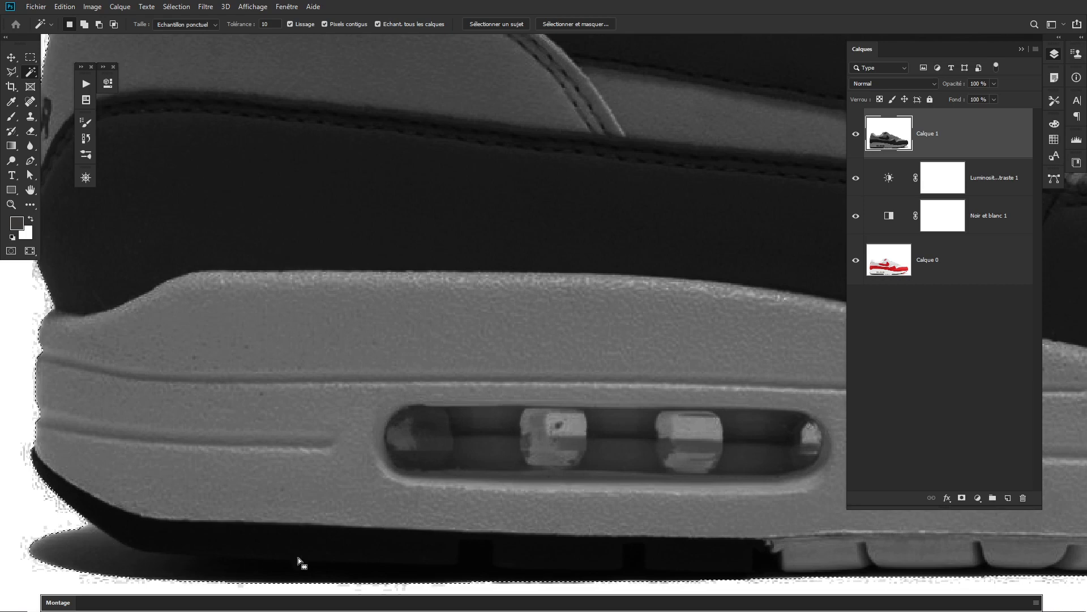
{"action": "left_click_drag", "start_coordinate": [711, 554], "coordinate": [325, 534]}
{"action": "left_click_drag", "start_coordinate": [648, 524], "coordinate": [290, 515]}
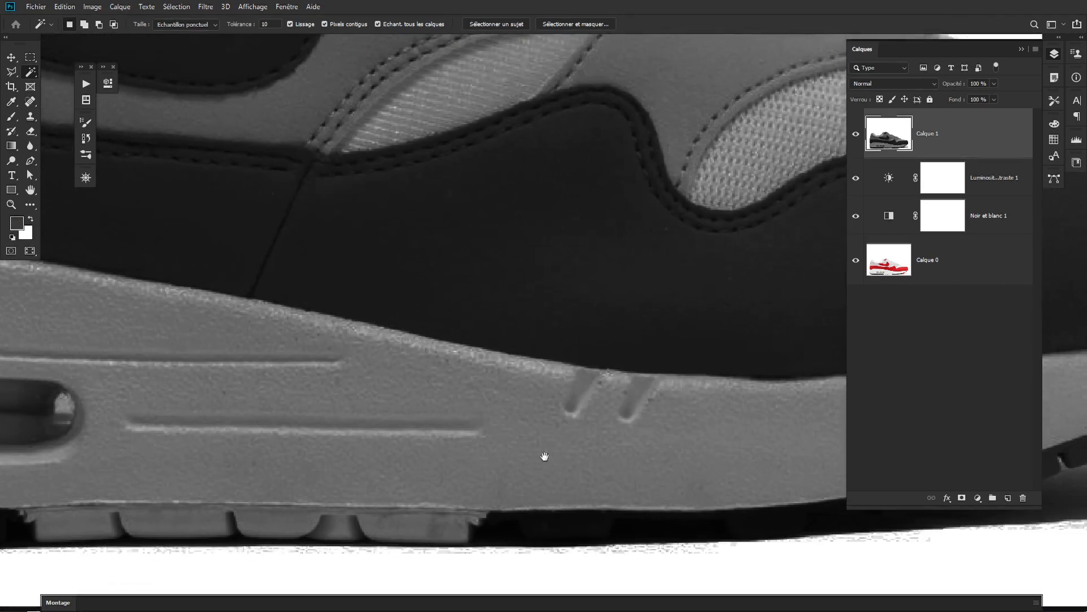
{"action": "left_click_drag", "start_coordinate": [816, 398], "coordinate": [464, 459]}
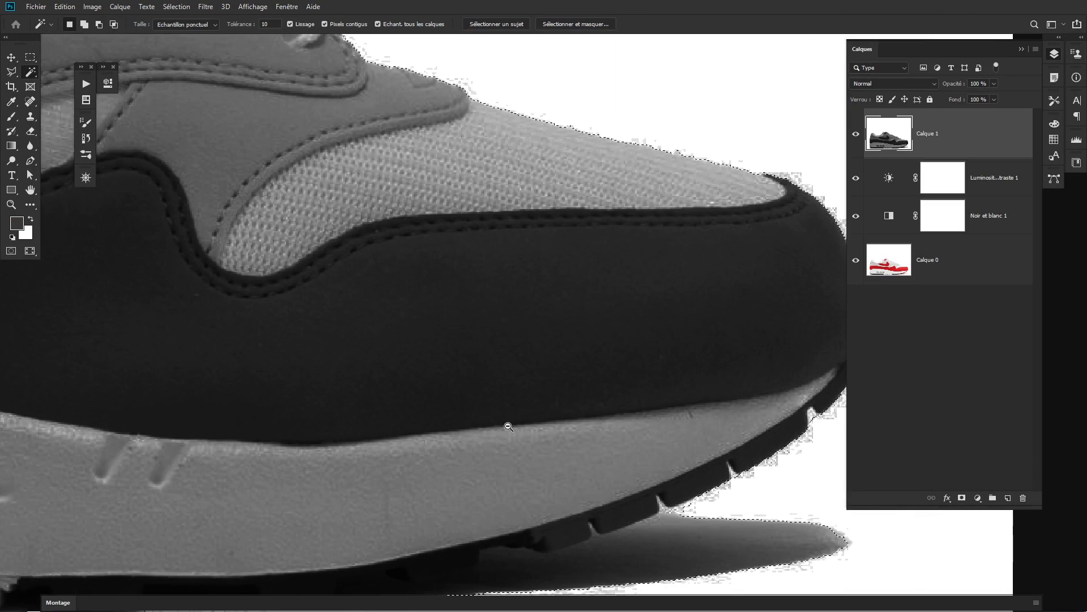
{"action": "left_click_drag", "start_coordinate": [508, 426], "coordinate": [566, 416]}
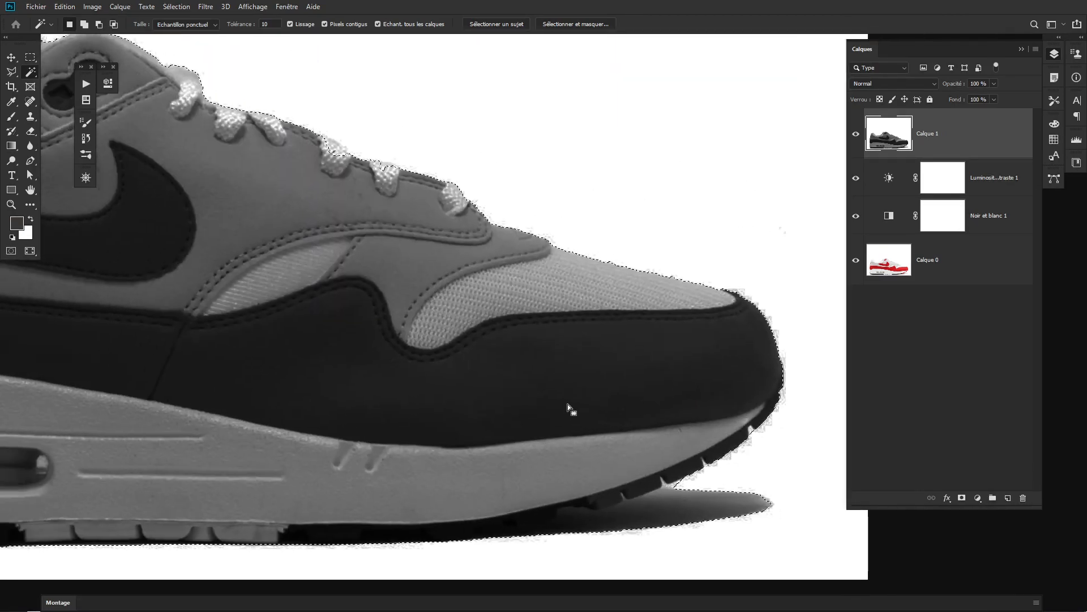
{"action": "left_click_drag", "start_coordinate": [560, 308], "coordinate": [704, 323]}
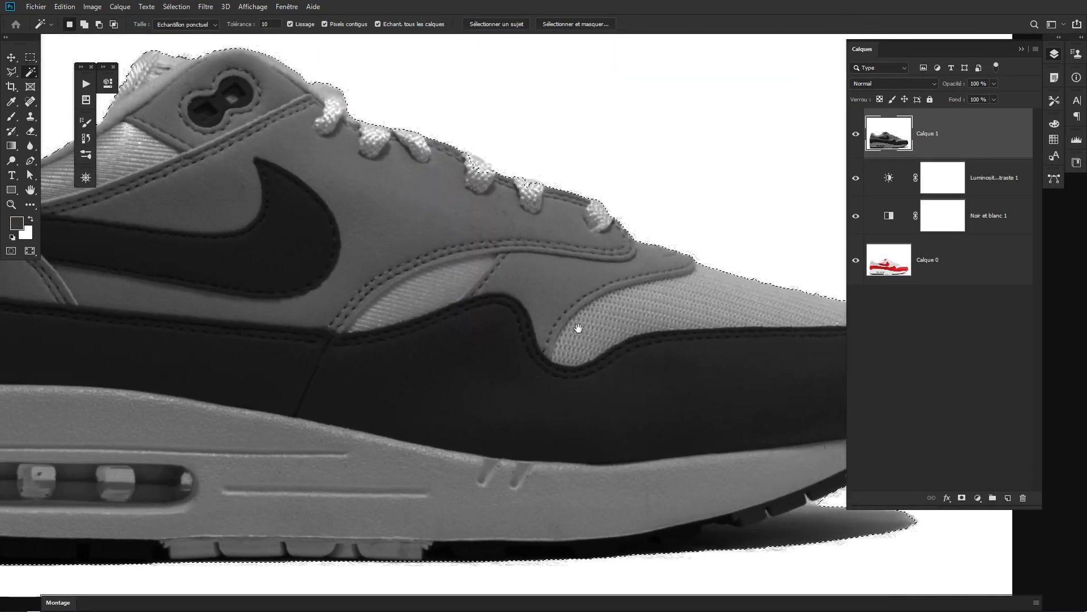
Step: Add the cut-off part of the middle lace loop to the selection with the Polygonal Lasso
{"action": "left_click", "coordinate": [32, 58]}
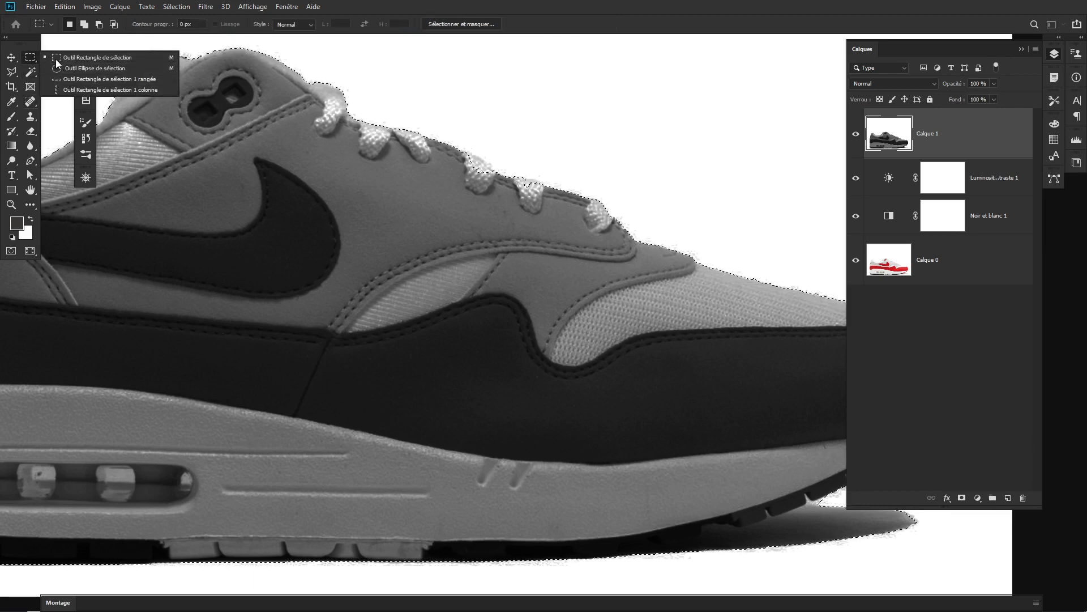
{"action": "left_click", "coordinate": [12, 72]}
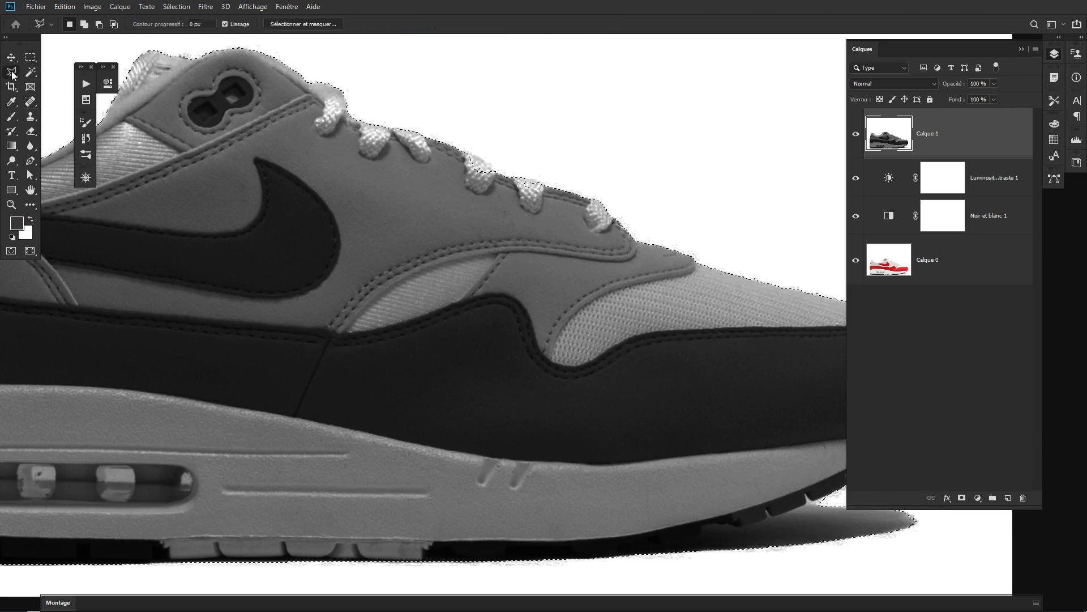
{"action": "left_click_drag", "start_coordinate": [396, 110], "coordinate": [365, 213]}
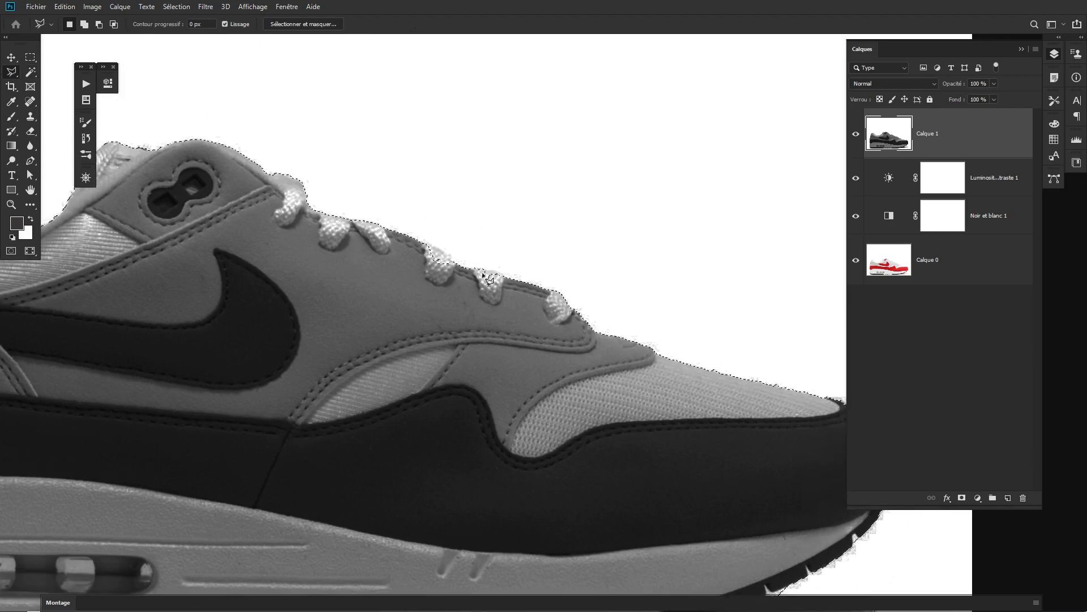
{"action": "scroll", "coordinate": [485, 277], "scroll_direction": "up", "scroll_amount": 3}
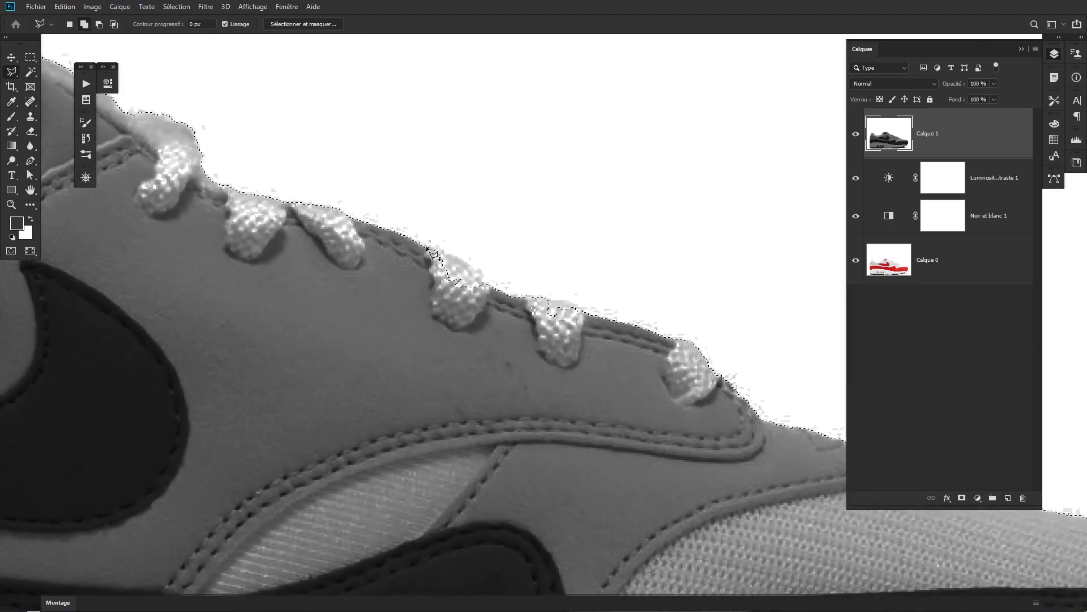
{"action": "left_click", "coordinate": [440, 246]}
{"action": "left_click", "coordinate": [467, 261]}
{"action": "left_click", "coordinate": [486, 276]}
{"action": "left_click", "coordinate": [495, 289]}
{"action": "left_click", "coordinate": [505, 329]}
{"action": "double_click", "coordinate": [389, 256]}
Step: Start a Pen tool path at the top of the heel collar and trace it down the curve of the shoe opening
{"action": "left_click_drag", "start_coordinate": [409, 287], "coordinate": [562, 337]}
{"action": "left_click_drag", "start_coordinate": [255, 167], "coordinate": [636, 294]}
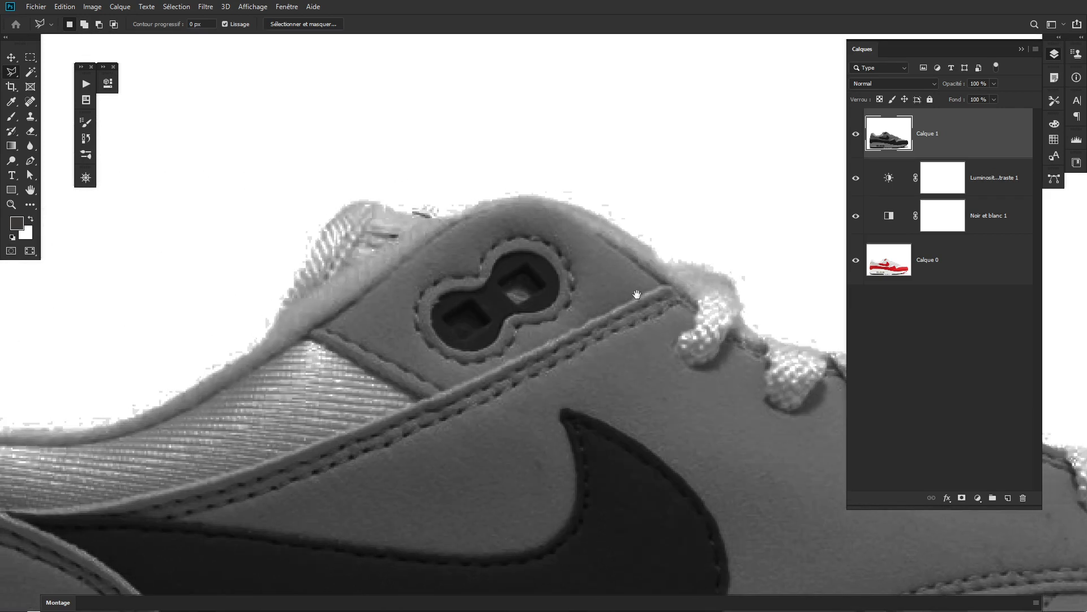
{"action": "left_click_drag", "start_coordinate": [456, 342], "coordinate": [607, 323]}
{"action": "left_click_drag", "start_coordinate": [534, 324], "coordinate": [638, 322]}
{"action": "left_click_drag", "start_coordinate": [425, 316], "coordinate": [532, 340]}
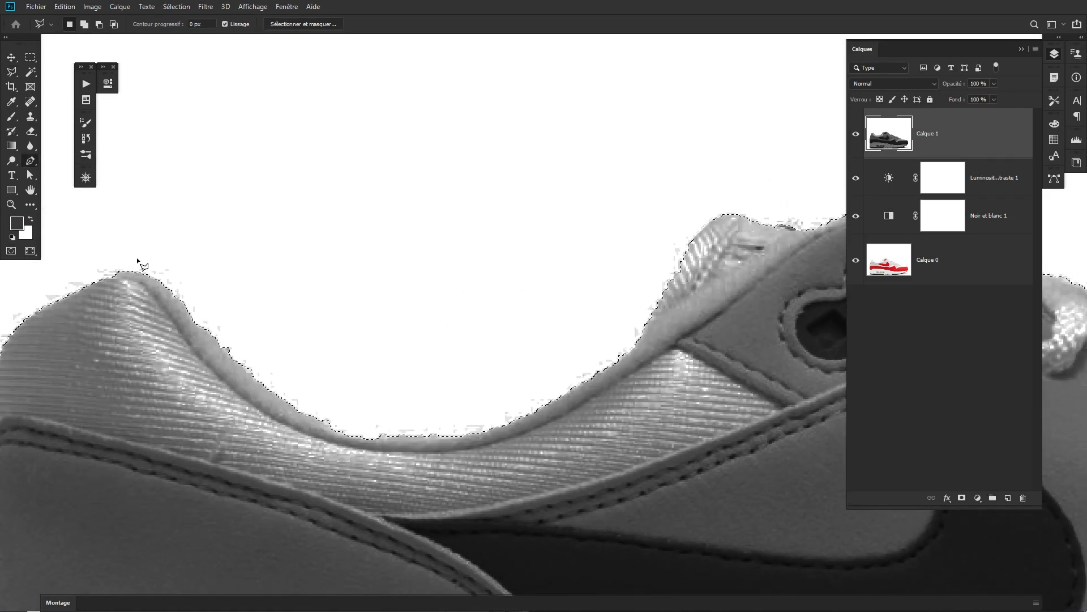
{"action": "key", "text": "p"}
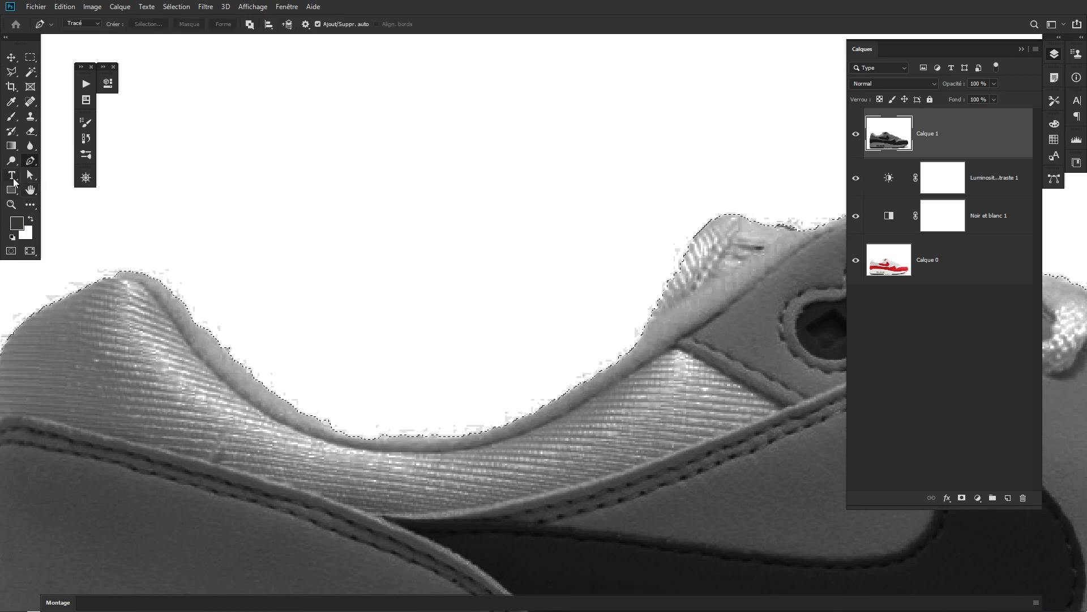
{"action": "left_click", "coordinate": [125, 271]}
{"action": "left_click_drag", "start_coordinate": [172, 292], "coordinate": [193, 321]}
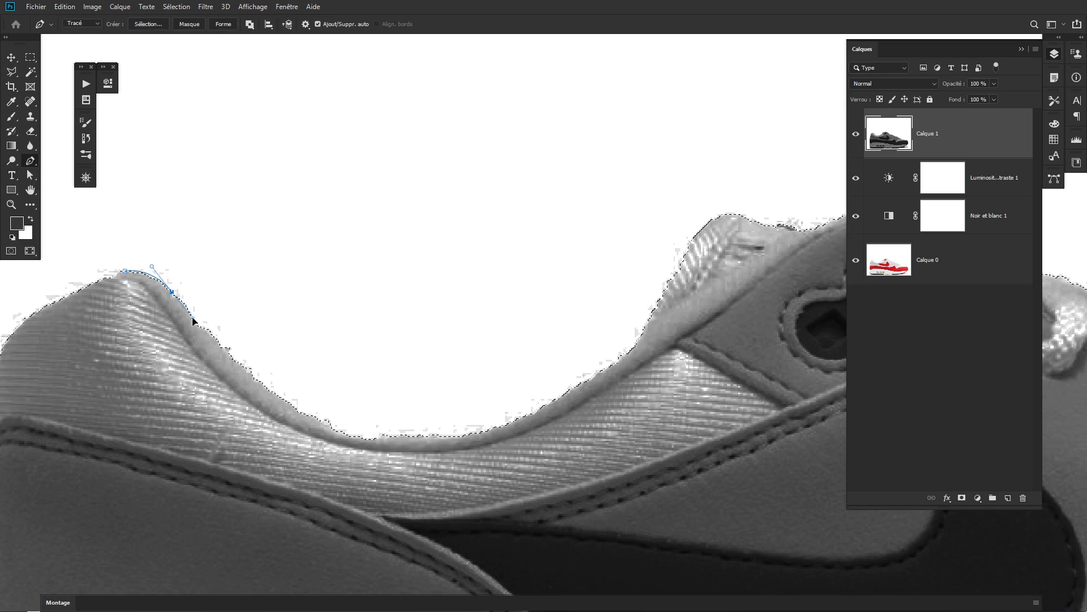
{"action": "left_click", "coordinate": [356, 436]}
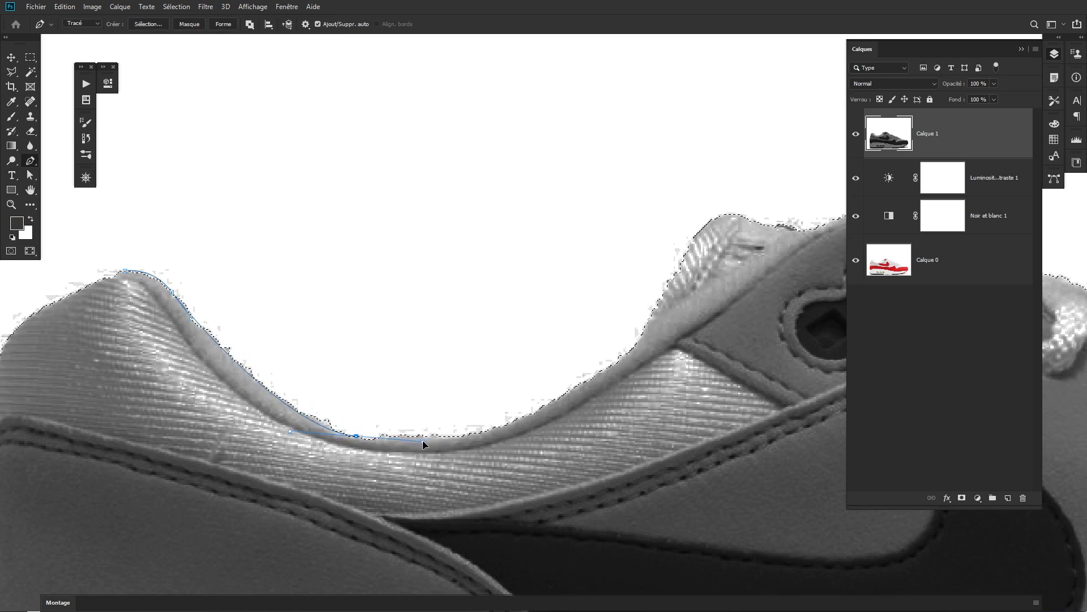
Step: Extend the Pen path up the front of the shoe opening to the base of the tongue, undoing one misplaced anchor
{"action": "left_click_drag", "start_coordinate": [575, 389], "coordinate": [664, 295]}
{"action": "key", "text": "ctrl+z"}
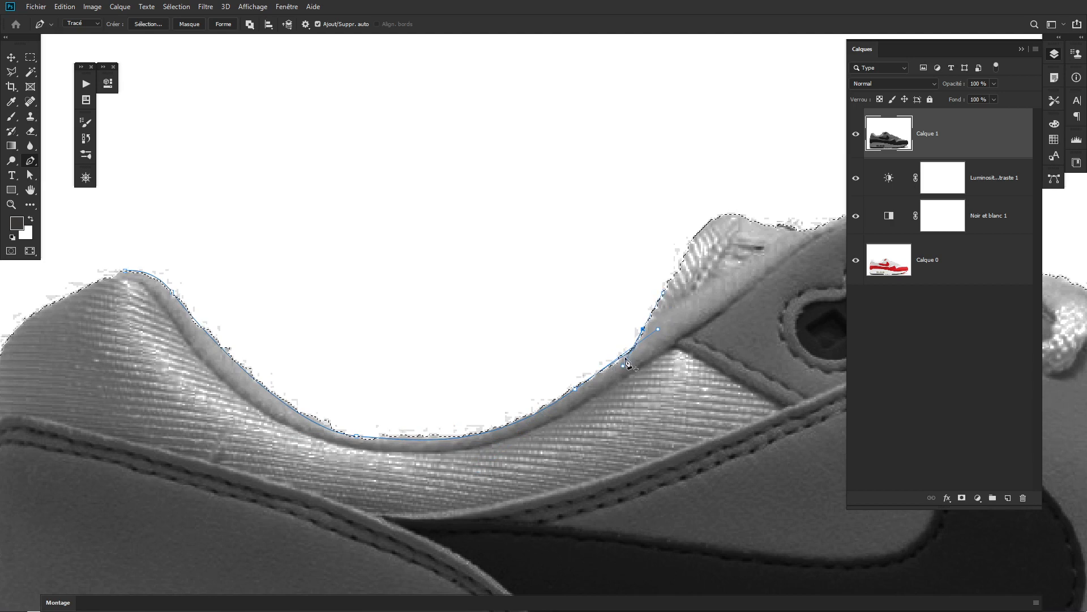
{"action": "left_click", "coordinate": [635, 347]}
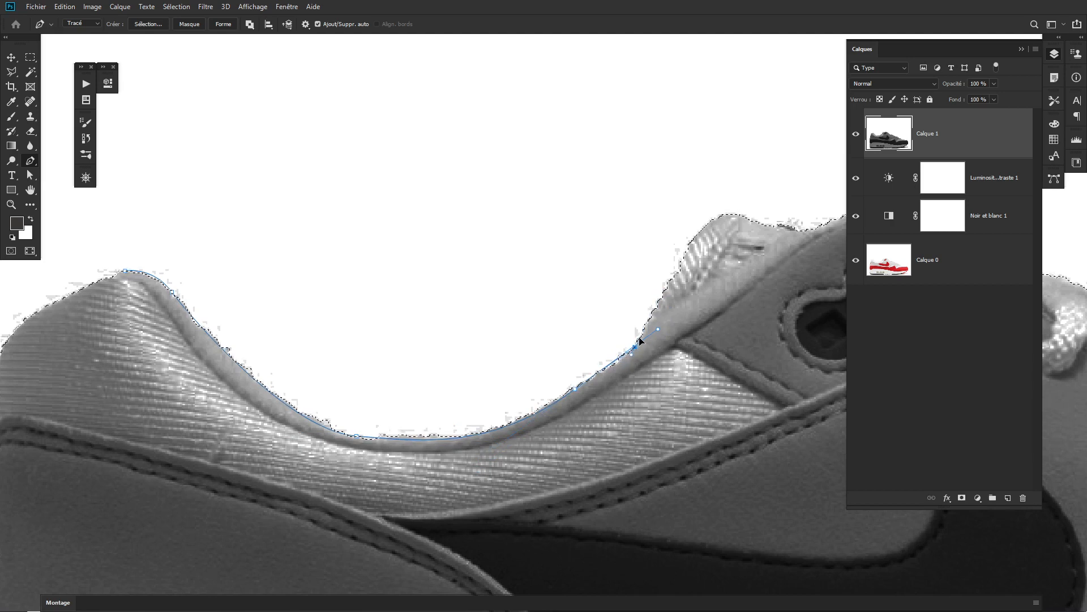
Step: Extend the Pen path from the tongue over the rounded top of the eyelet panel and down its front slope
{"action": "left_click_drag", "start_coordinate": [712, 220], "coordinate": [593, 263]}
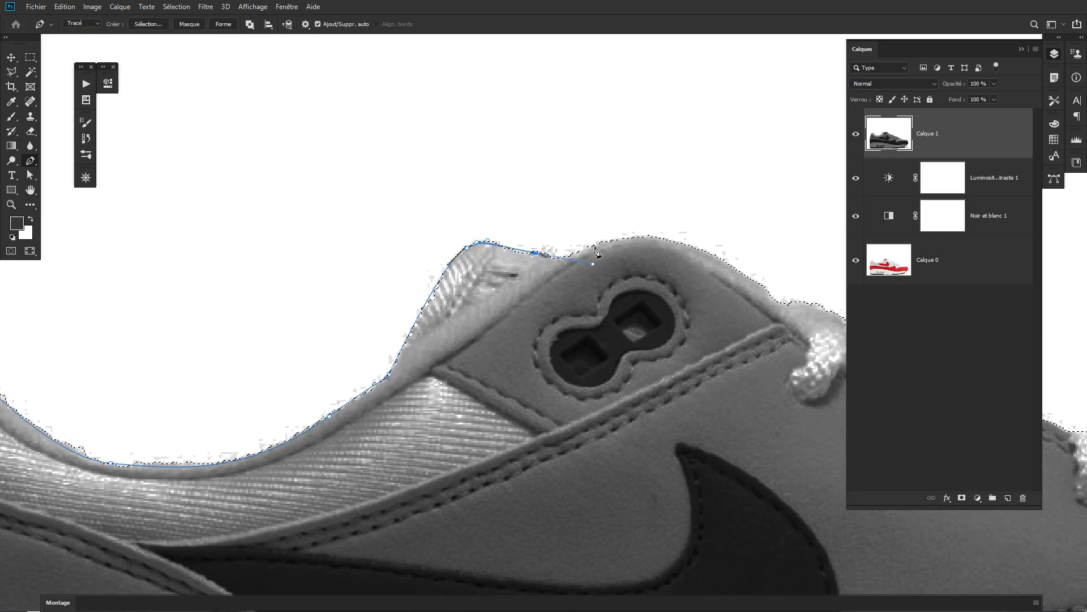
{"action": "left_click", "coordinate": [605, 242]}
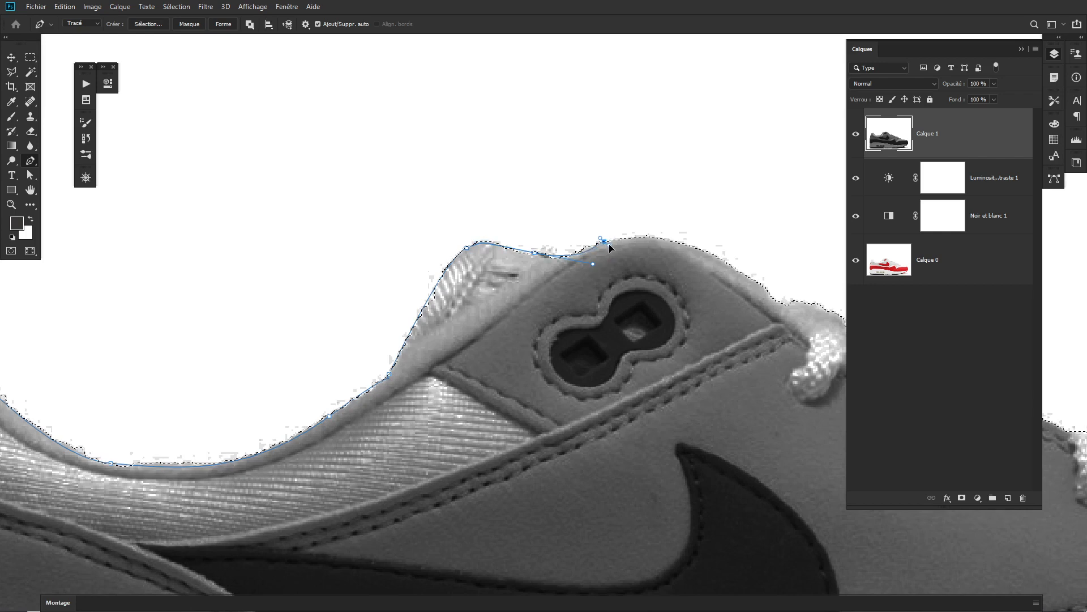
{"action": "left_click_drag", "start_coordinate": [616, 245], "coordinate": [652, 232]}
{"action": "left_click_drag", "start_coordinate": [733, 265], "coordinate": [763, 283]}
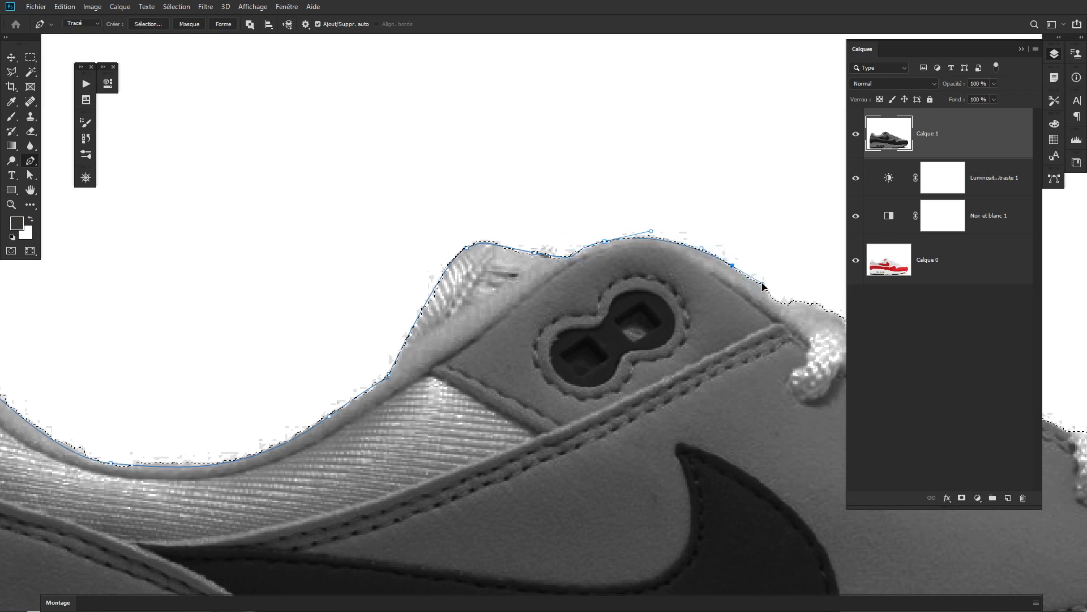
Step: Clear the active selection around the shoe while keeping the Pen path in progress
{"action": "left_click_drag", "start_coordinate": [732, 330], "coordinate": [511, 304]}
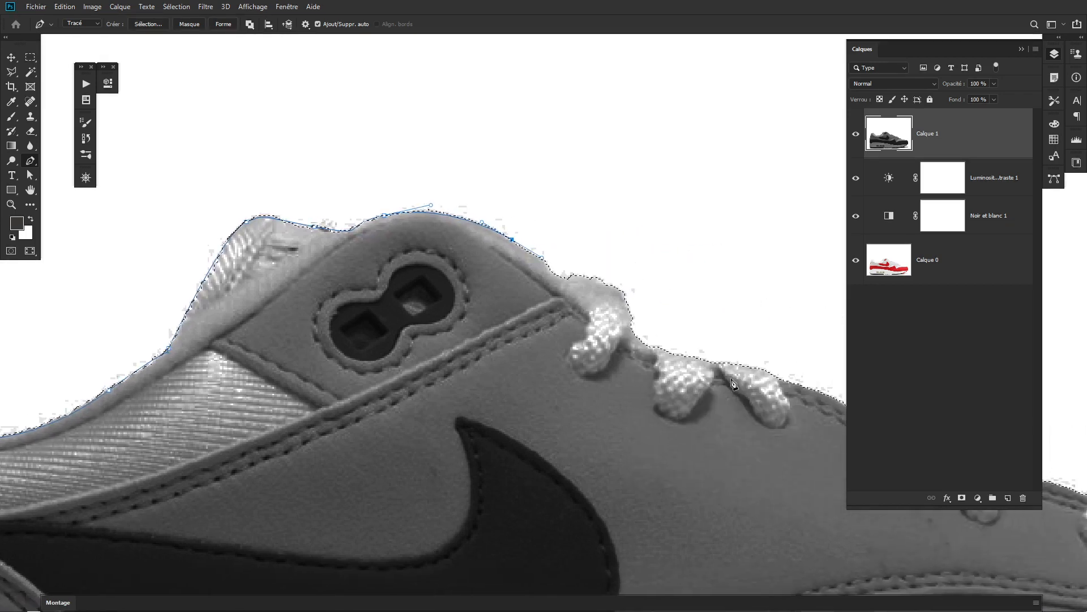
{"action": "left_click_drag", "start_coordinate": [533, 439], "coordinate": [404, 417]}
{"action": "left_click_drag", "start_coordinate": [606, 457], "coordinate": [581, 338]}
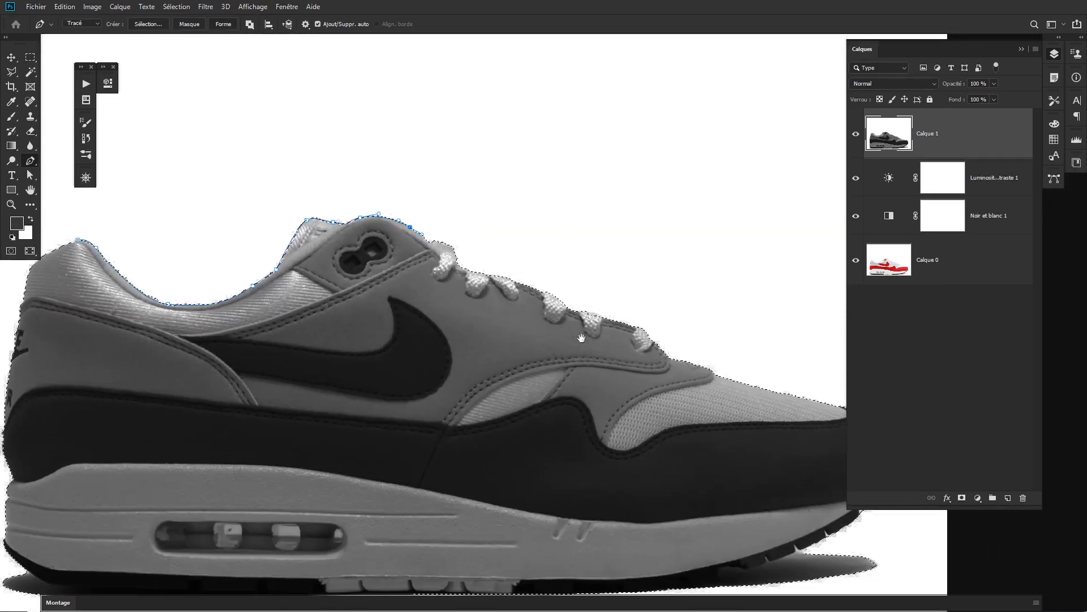
{"action": "left_click_drag", "start_coordinate": [481, 501], "coordinate": [543, 470]}
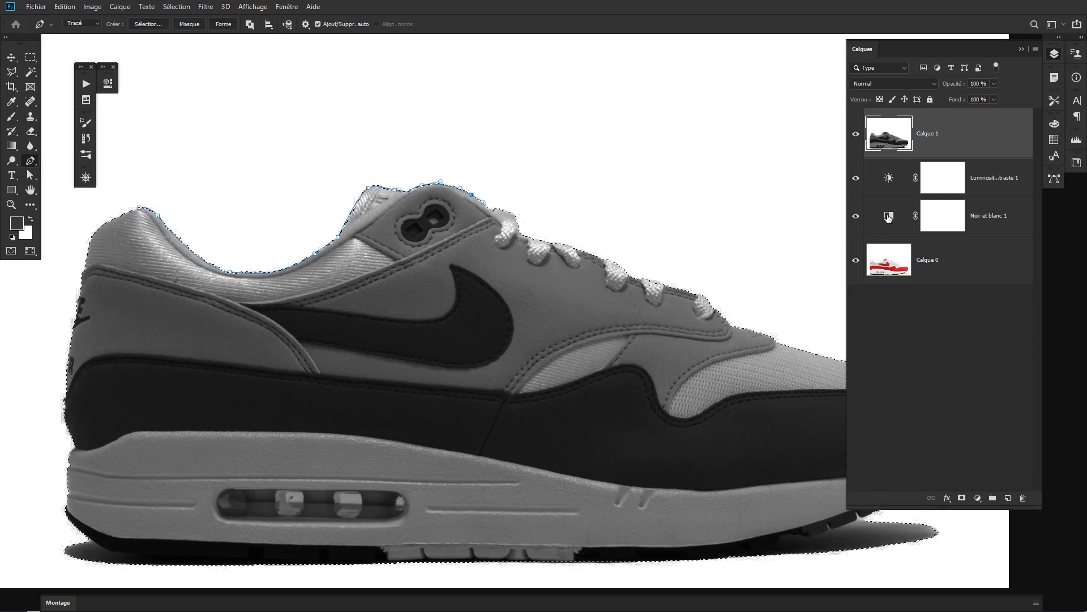
{"action": "scroll", "coordinate": [471, 206], "scroll_direction": "up", "scroll_amount": 6}
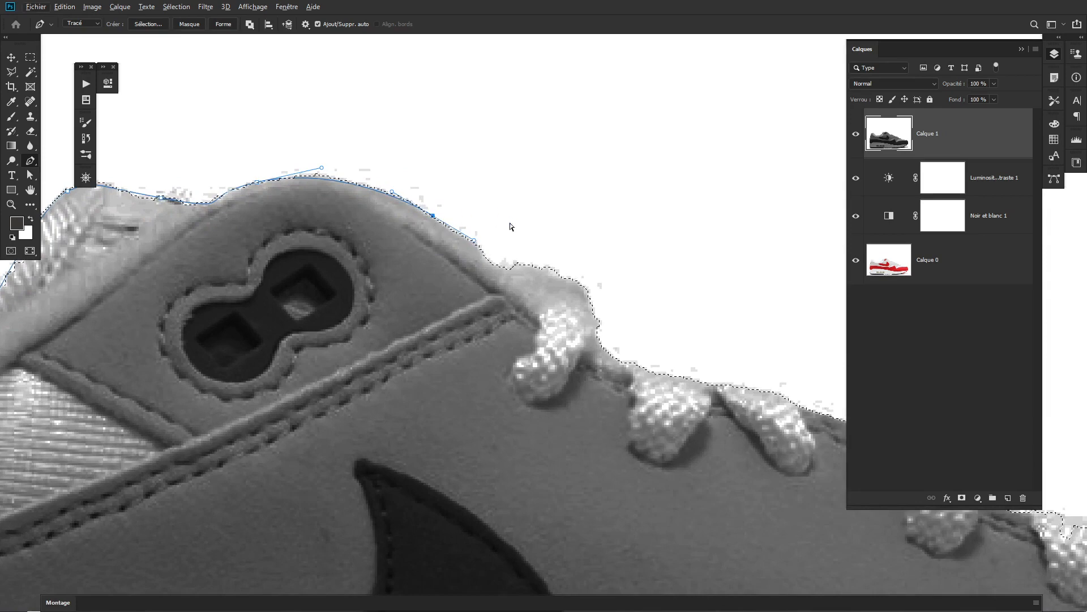
{"action": "key", "text": "ctrl+d"}
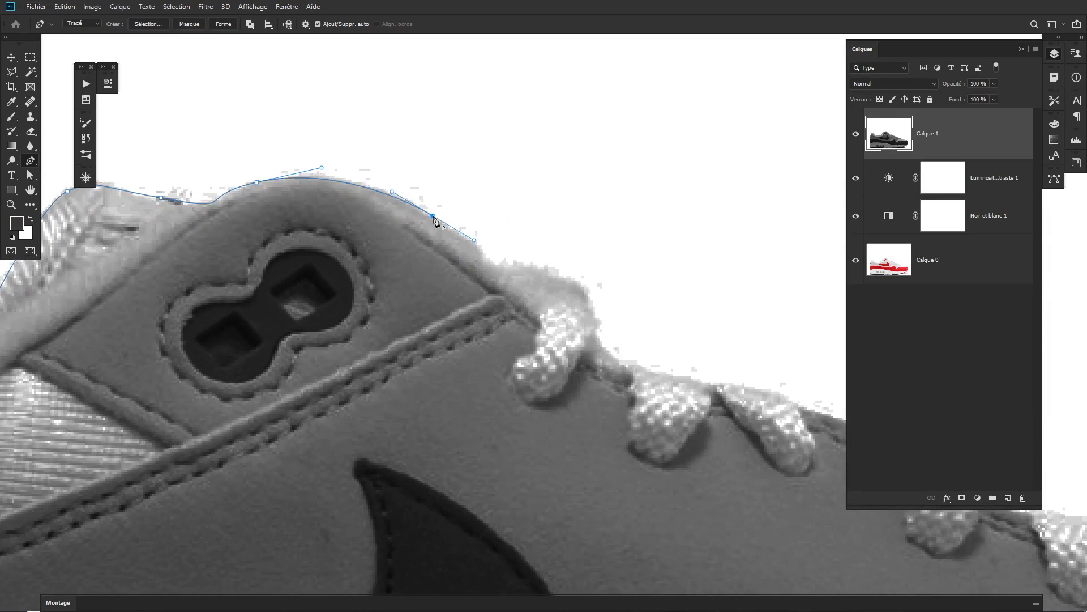
Step: Remove the last anchor's outgoing handle and extend the Pen path over the first lace loop to the second one
{"action": "left_click", "coordinate": [433, 217]}
{"action": "left_click_drag", "start_coordinate": [480, 248], "coordinate": [487, 261]}
{"action": "left_click_drag", "start_coordinate": [522, 262], "coordinate": [544, 265]}
{"action": "left_click_drag", "start_coordinate": [593, 311], "coordinate": [674, 376]}
{"action": "left_click_drag", "start_coordinate": [723, 400], "coordinate": [484, 332]}
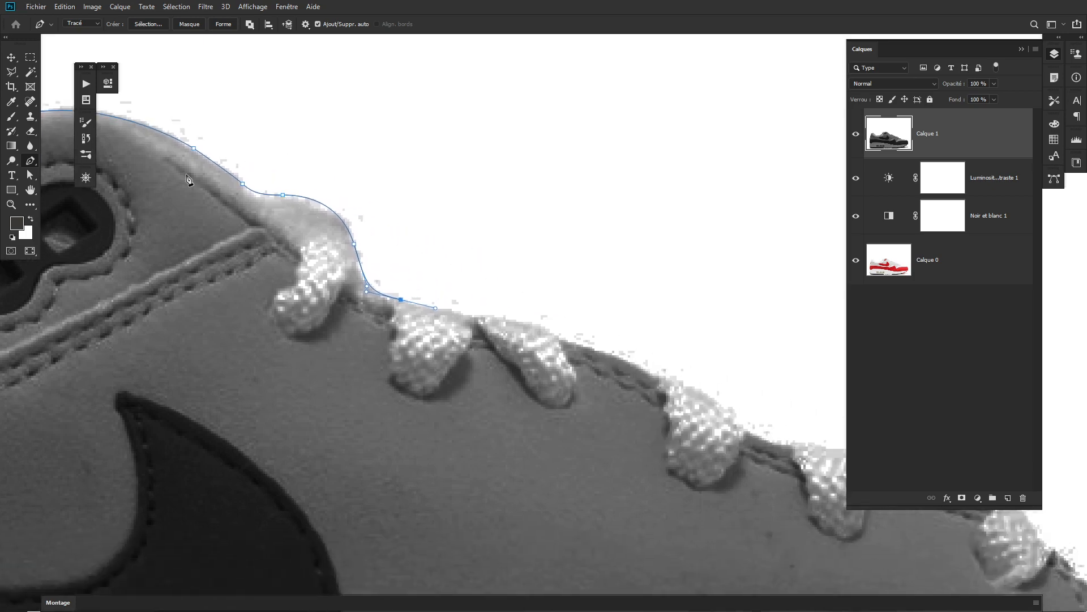
Step: Fine-tune the anchor above the first lace loop with the Direct Selection tool so the curve follows the edge
{"action": "left_click", "coordinate": [30, 175]}
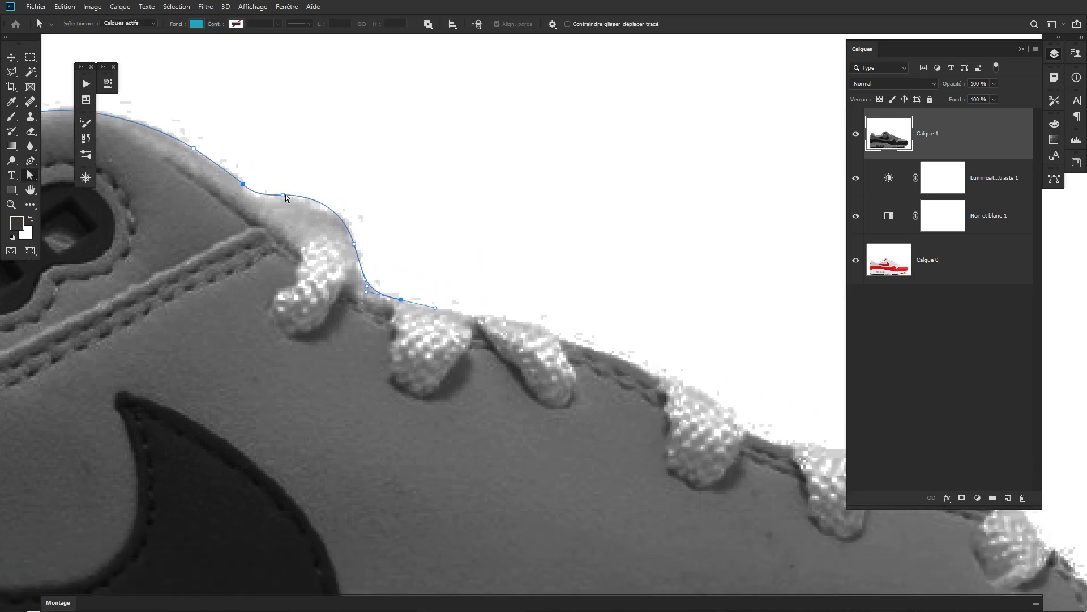
{"action": "left_click_drag", "start_coordinate": [284, 195], "coordinate": [281, 200]}
{"action": "left_click_drag", "start_coordinate": [405, 291], "coordinate": [614, 338]}
{"action": "left_click_drag", "start_coordinate": [554, 322], "coordinate": [165, 308]}
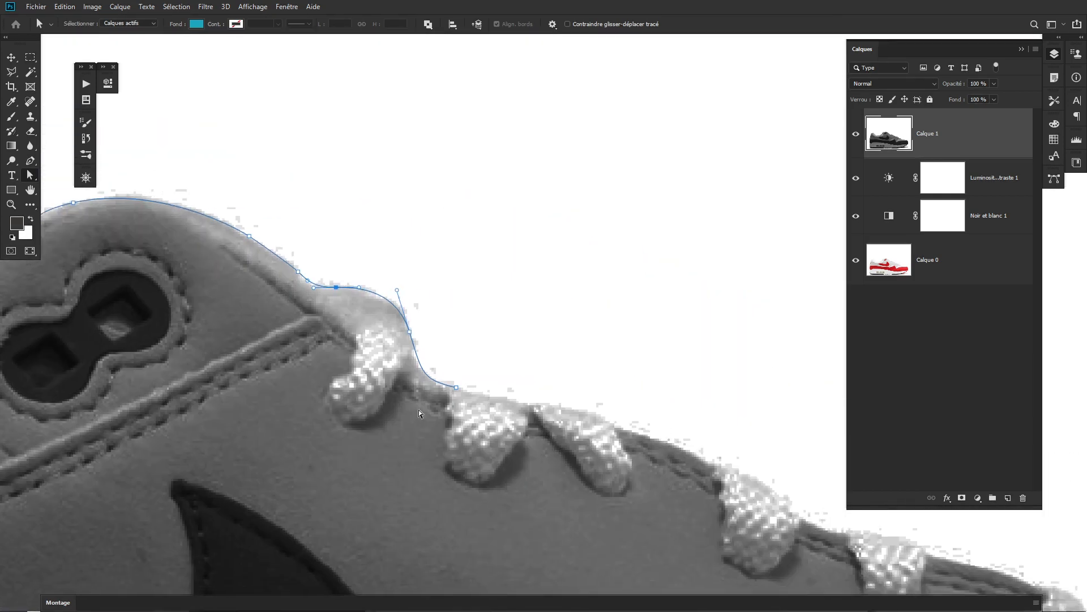
Step: Resume the Pen path at its last anchor and trace over the second and third lace loops to the fourth loop
{"action": "left_click_drag", "start_coordinate": [457, 390], "coordinate": [490, 395]}
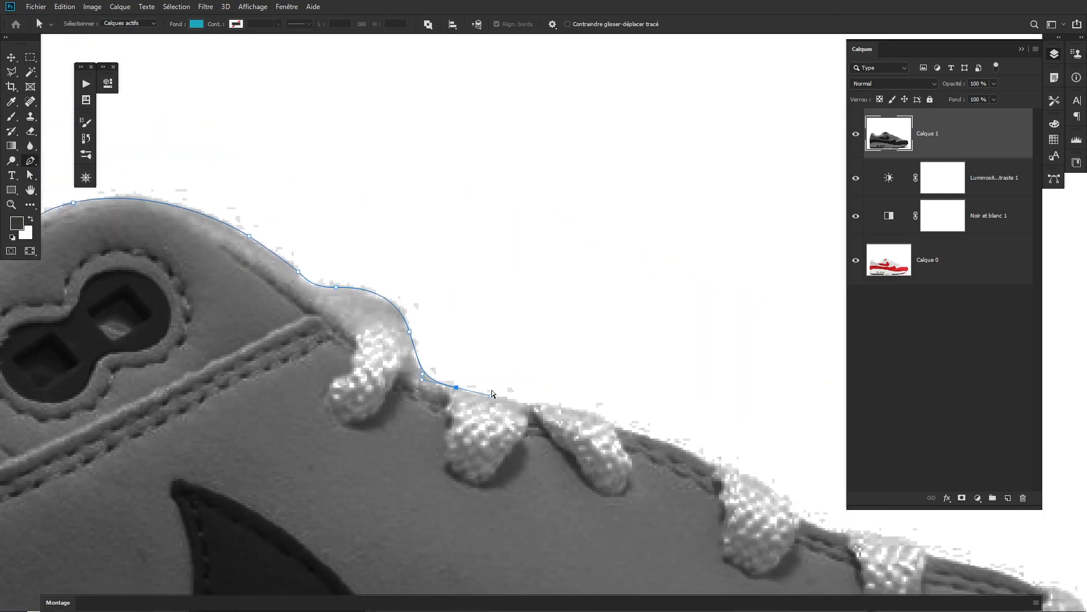
{"action": "key", "text": "p"}
{"action": "left_click_drag", "start_coordinate": [560, 394], "coordinate": [458, 379]}
{"action": "left_click", "coordinate": [428, 390]}
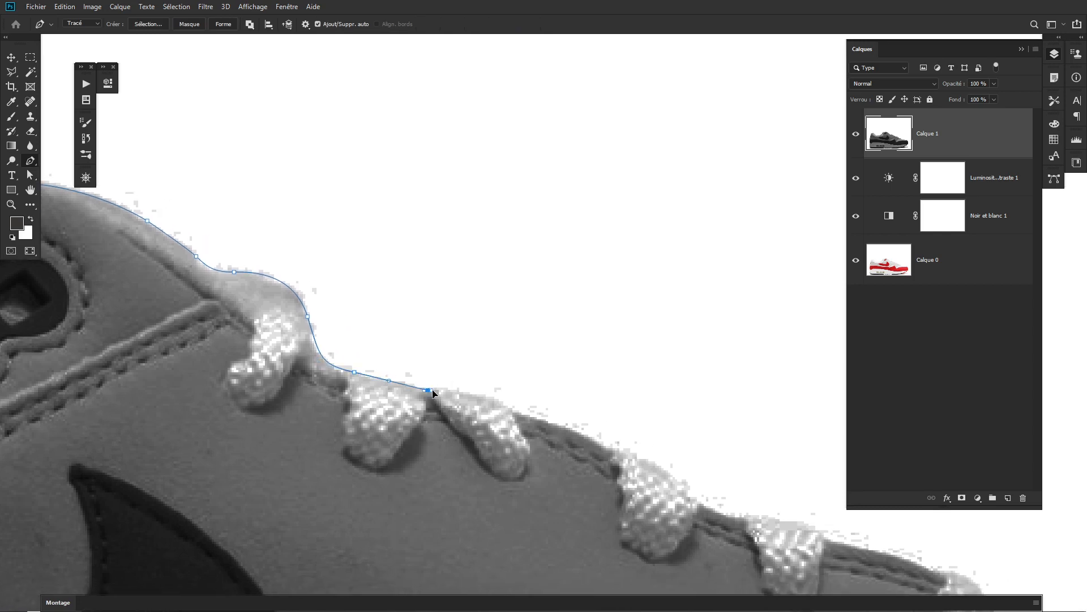
{"action": "left_click_drag", "start_coordinate": [515, 408], "coordinate": [541, 425]}
{"action": "left_click_drag", "start_coordinate": [602, 445], "coordinate": [630, 472]}
{"action": "left_click_drag", "start_coordinate": [642, 459], "coordinate": [652, 465]}
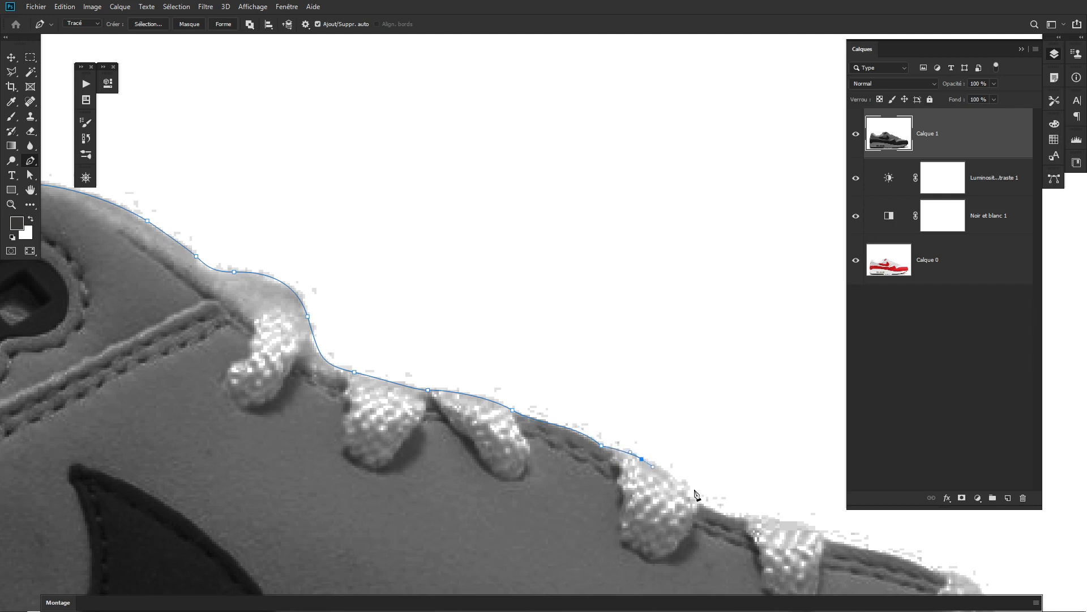
Step: Extend the Pen path over the fourth, fifth and sixth lace loops and down past the end of the lacing
{"action": "left_click_drag", "start_coordinate": [694, 495], "coordinate": [415, 425]}
{"action": "left_click", "coordinate": [736, 517]}
{"action": "key", "text": "space"}
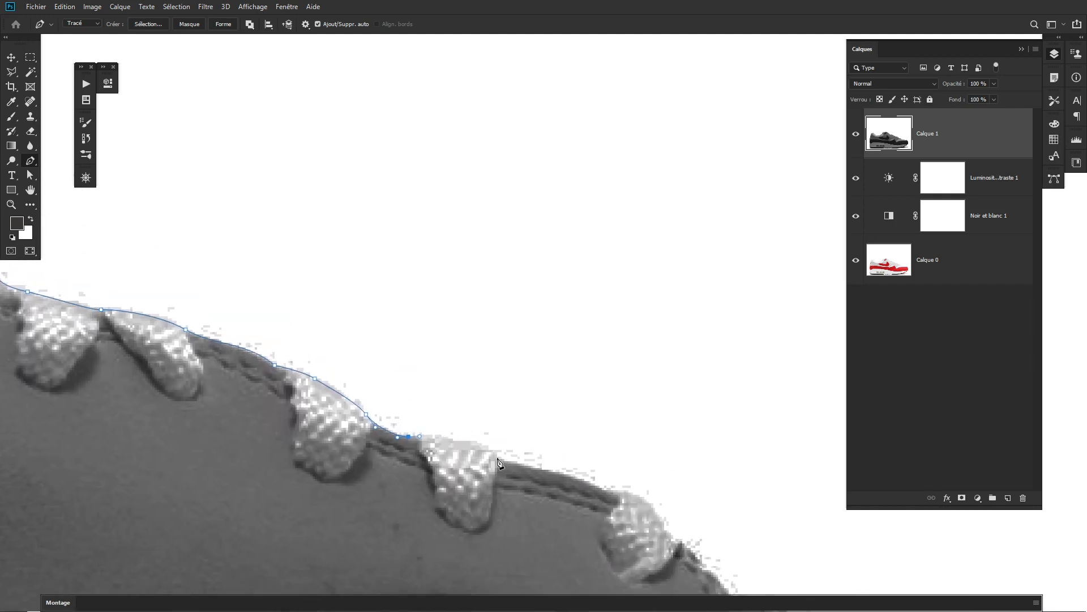
{"action": "left_click_drag", "start_coordinate": [497, 457], "coordinate": [515, 473]}
{"action": "left_click", "coordinate": [599, 486]}
{"action": "left_click", "coordinate": [626, 492]}
{"action": "key", "text": "space"}
{"action": "left_click_drag", "start_coordinate": [717, 530], "coordinate": [592, 411]}
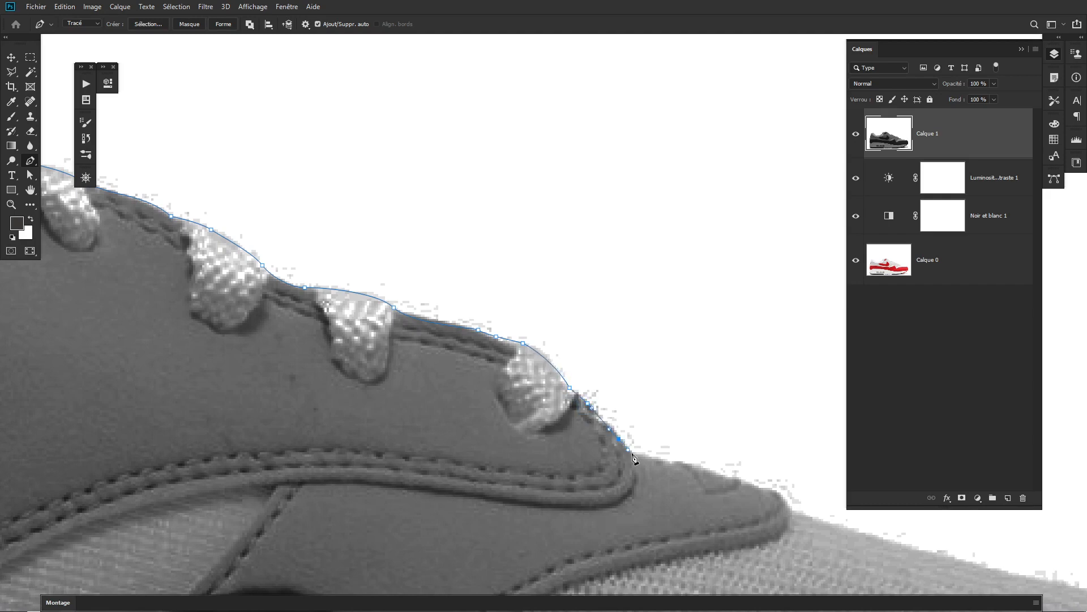
Step: Extend the Pen path along the overlay in front of the laces and around its tip to the toe mesh
{"action": "key", "text": "space"}
{"action": "left_click_drag", "start_coordinate": [678, 469], "coordinate": [389, 373]}
{"action": "left_click", "coordinate": [468, 389]}
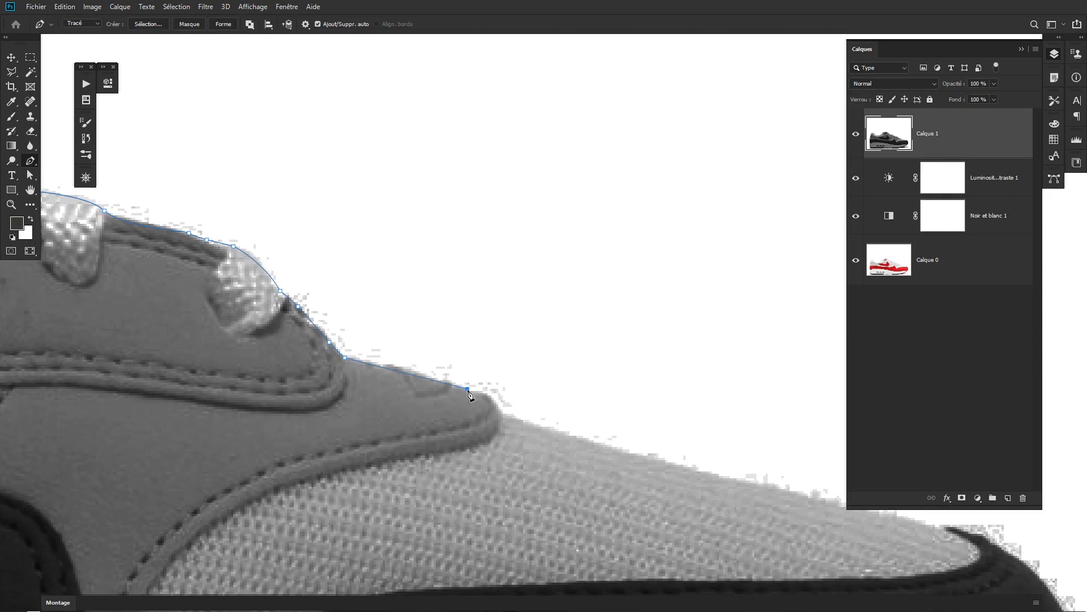
{"action": "left_click", "coordinate": [486, 396]}
{"action": "left_click", "coordinate": [501, 408]}
{"action": "key", "text": "space"}
{"action": "left_click_drag", "start_coordinate": [505, 418], "coordinate": [222, 272]}
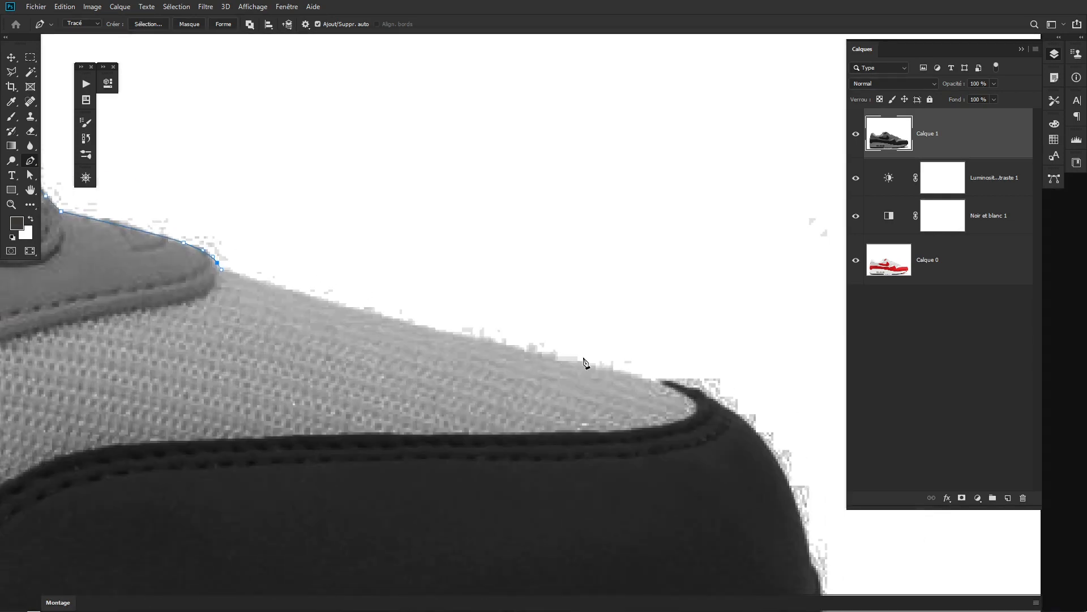
{"action": "left_click_drag", "start_coordinate": [584, 363], "coordinate": [608, 370]}
{"action": "key", "text": "ctrl+z"}
{"action": "key", "text": "ctrl+z"}
{"action": "left_click", "coordinate": [222, 270]}
{"action": "key", "text": "ctrl+z"}
Step: Trace the upper edge of the toe mesh to the dark toe band and nudge the end anchor onto the edge
{"action": "left_click_drag", "start_coordinate": [255, 278], "coordinate": [283, 289]}
{"action": "left_click_drag", "start_coordinate": [497, 342], "coordinate": [499, 308]}
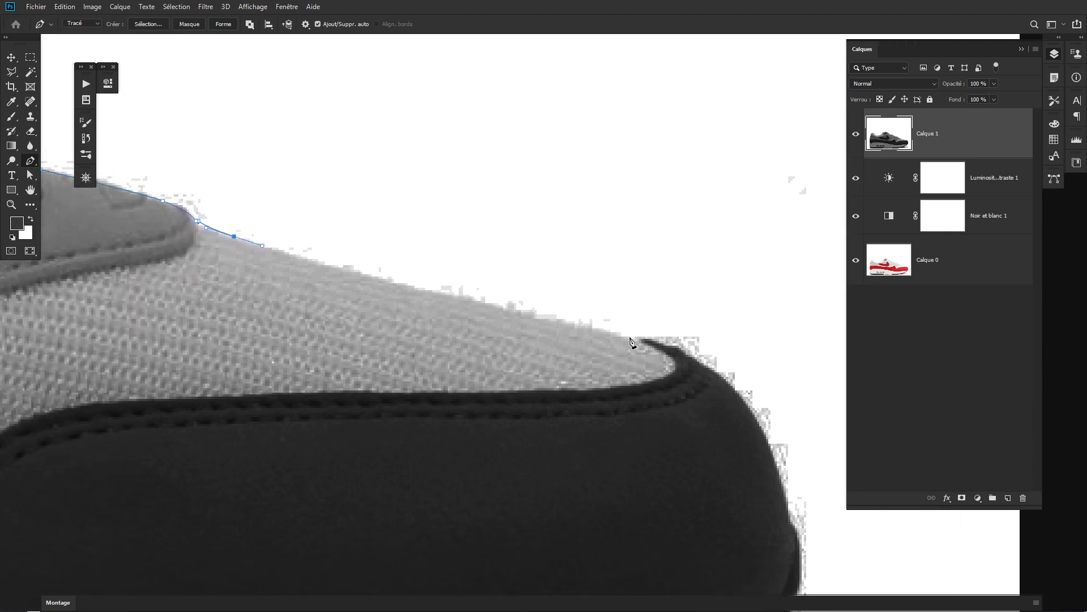
{"action": "left_click", "coordinate": [631, 337]}
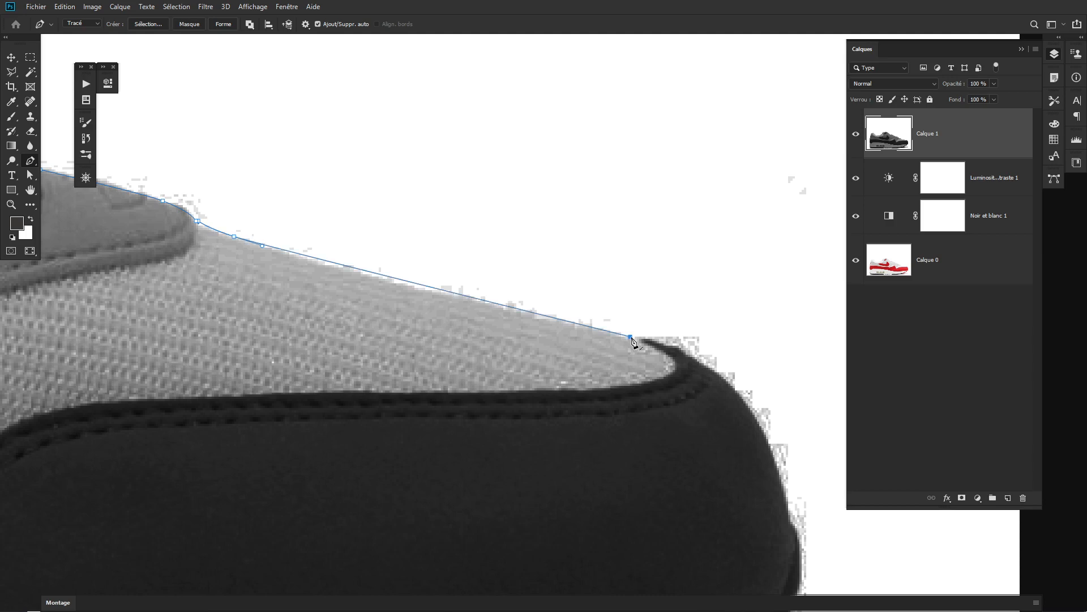
{"action": "key", "text": "a"}
{"action": "left_click_drag", "start_coordinate": [631, 337], "coordinate": [629, 339]}
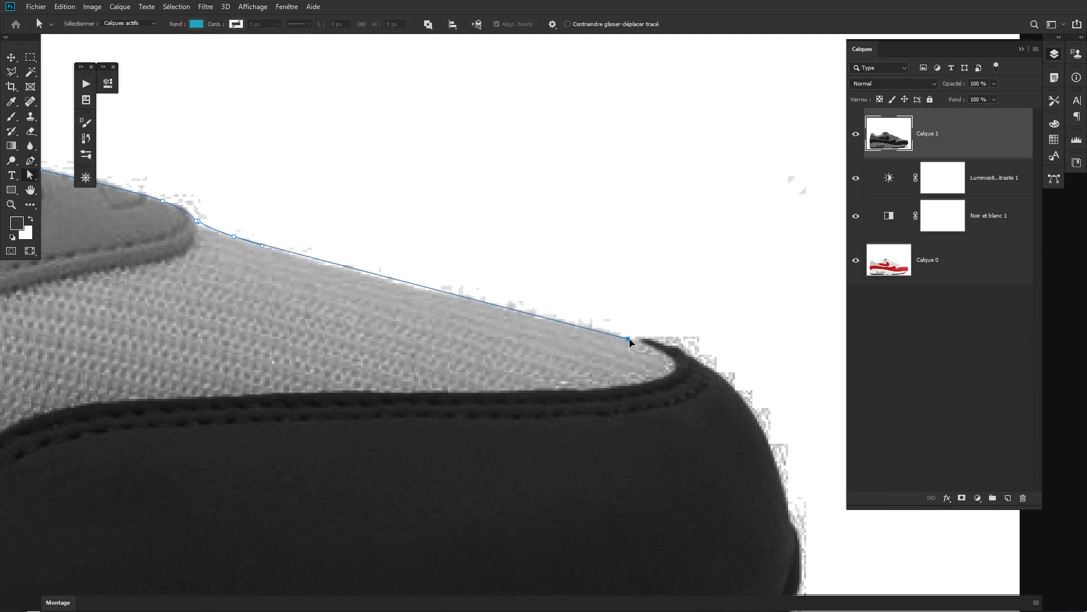
Step: Trace the Pen path around the curved front of the dark toe band, removing the last anchor's outgoing handle
{"action": "key", "text": "p"}
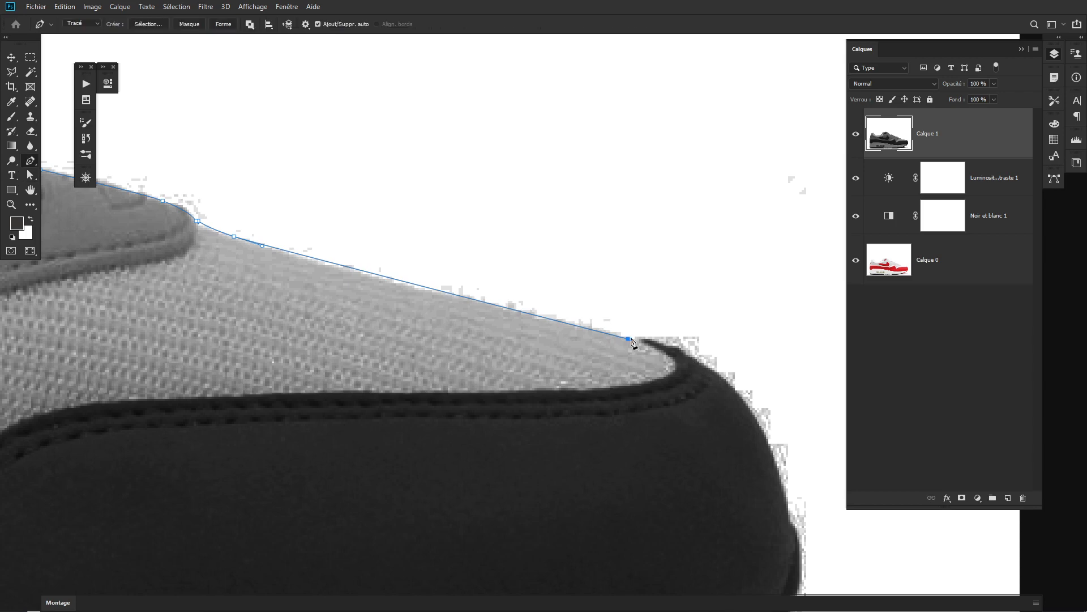
{"action": "left_click", "coordinate": [656, 339]}
{"action": "left_click", "coordinate": [675, 349]}
{"action": "left_click", "coordinate": [693, 363]}
{"action": "left_click_drag", "start_coordinate": [748, 417], "coordinate": [573, 319]}
{"action": "left_click_drag", "start_coordinate": [604, 375], "coordinate": [640, 484]}
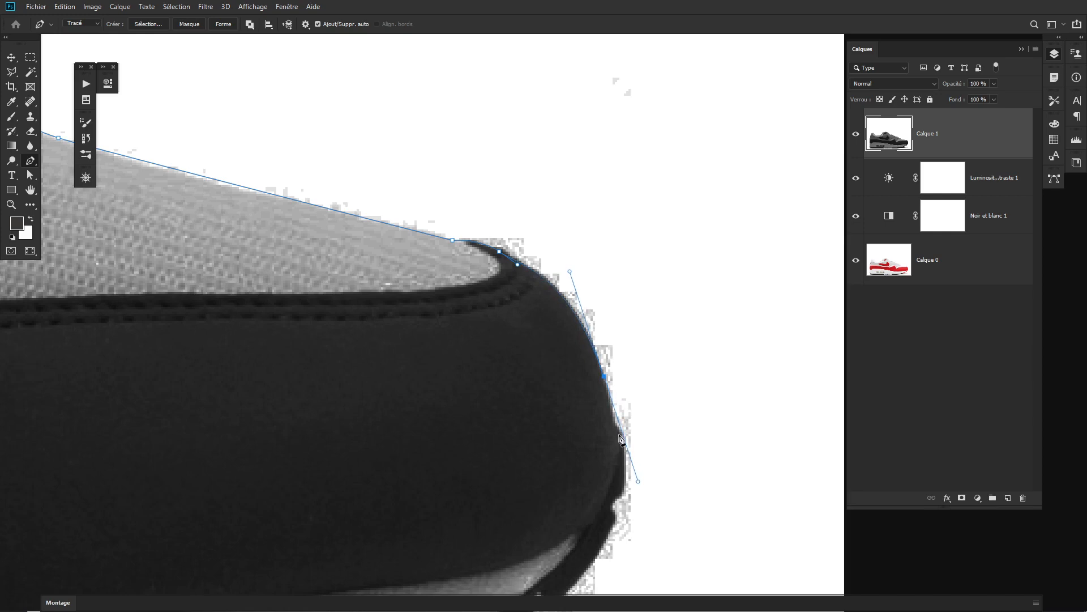
{"action": "left_click", "coordinate": [604, 376], "text": "alt"}
{"action": "left_click_drag", "start_coordinate": [624, 417], "coordinate": [657, 243]}
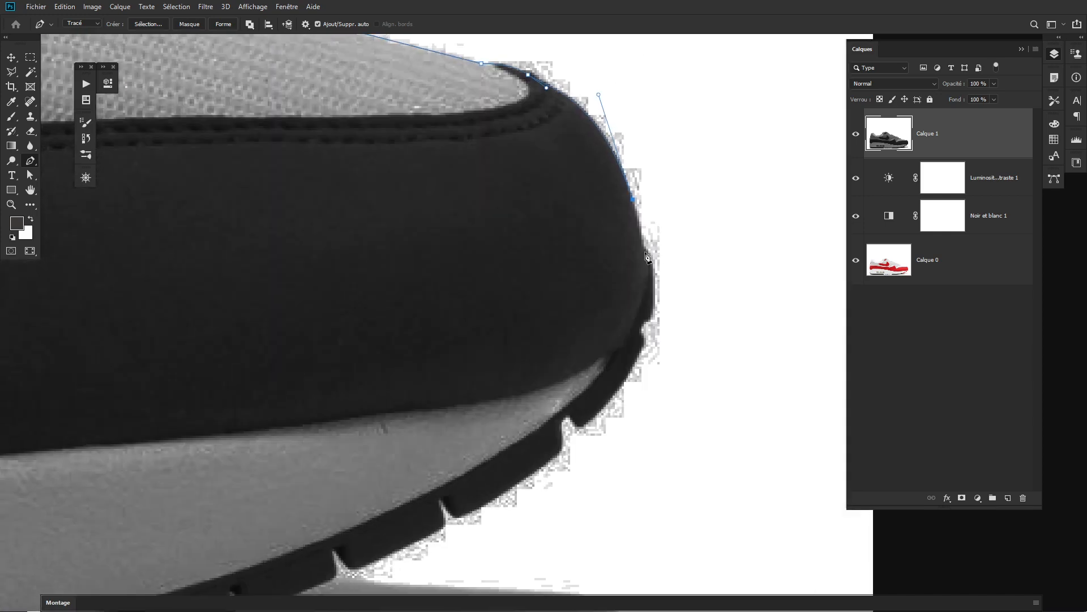
Step: Extend the Pen path around the front tip of the outsole and into the first tread notch
{"action": "left_click", "coordinate": [642, 247]}
{"action": "left_click_drag", "start_coordinate": [655, 266], "coordinate": [656, 281]}
{"action": "left_click", "coordinate": [653, 318]}
{"action": "left_click", "coordinate": [644, 324]}
{"action": "left_click", "coordinate": [644, 336]}
{"action": "left_click", "coordinate": [644, 343]}
{"action": "left_click_drag", "start_coordinate": [611, 402], "coordinate": [630, 354]}
{"action": "left_click", "coordinate": [600, 388]}
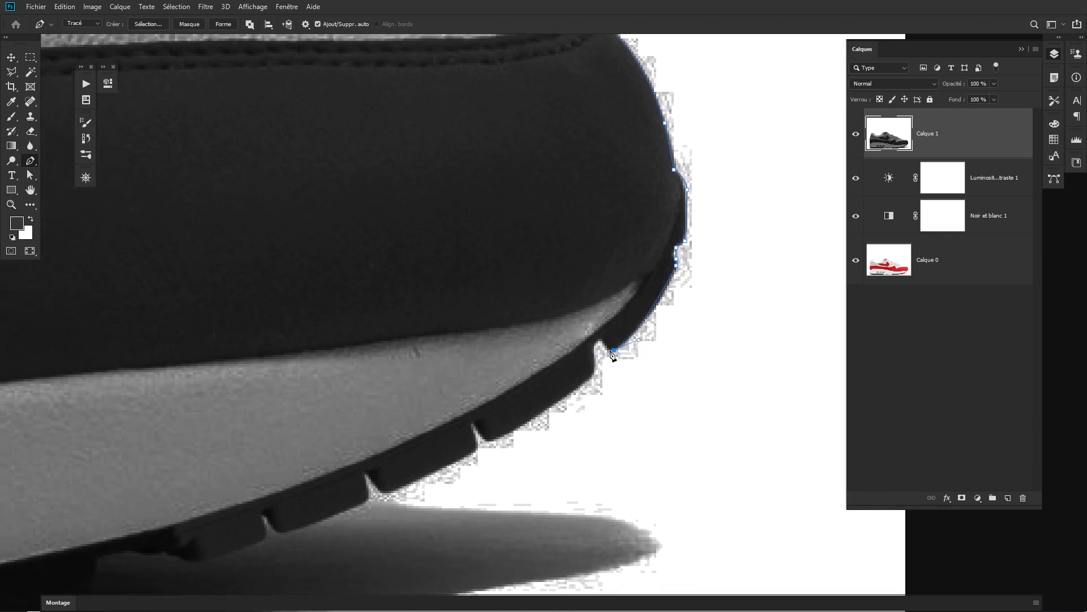
{"action": "left_click", "coordinate": [601, 341]}
{"action": "left_click_drag", "start_coordinate": [554, 371], "coordinate": [494, 367]}
{"action": "mouse_move", "coordinate": [506, 364]}
{"action": "left_mouse_down"}
{"action": "mouse_move", "coordinate": [712, 362]}
{"action": "mouse_move", "coordinate": [453, 337]}
{"action": "mouse_move", "coordinate": [514, 343]}
{"action": "left_mouse_up"}
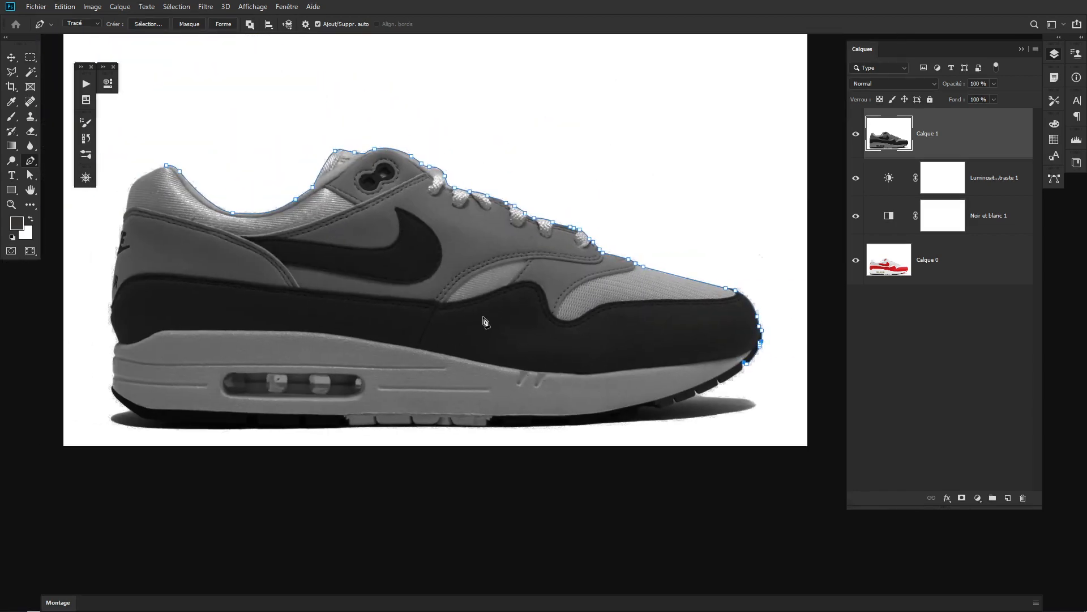